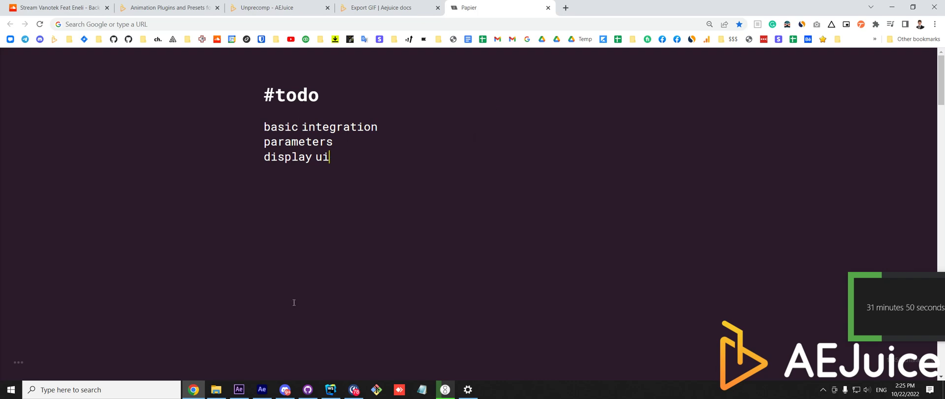
Step: Switch from the Papier to-do notes in Chrome back to After Effects
{"action": "key", "text": "alt+Tab"}
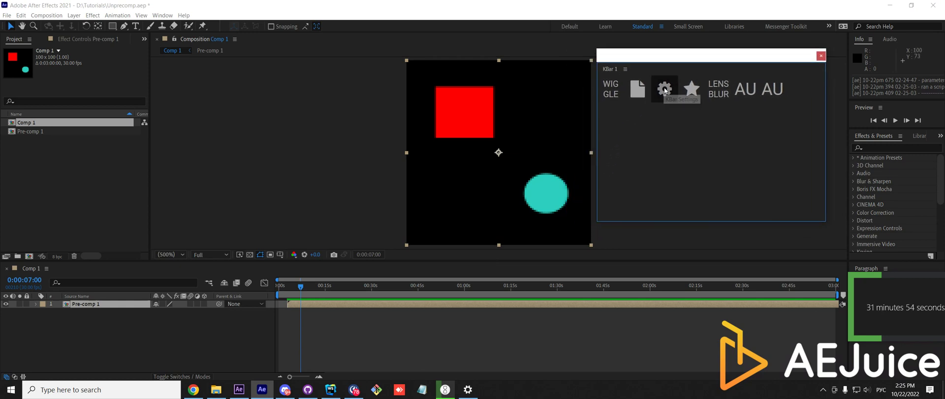
Step: Add a new KBar button of type Run JSX/JSXBIN File
{"action": "left_click", "coordinate": [664, 90]}
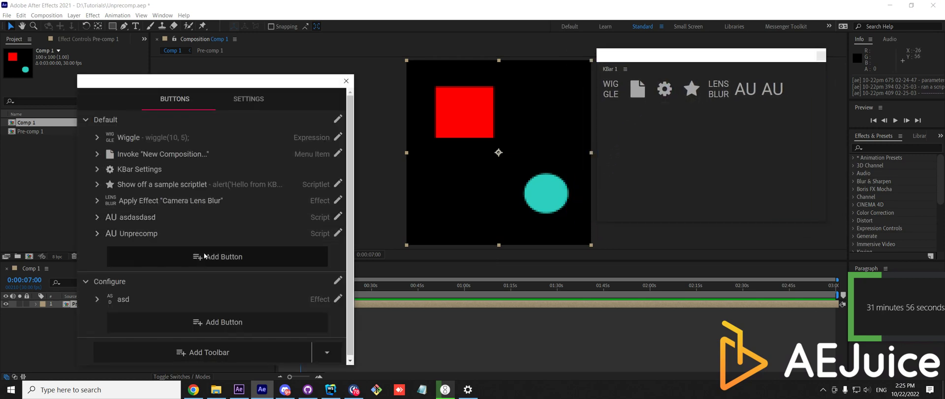
{"action": "left_click", "coordinate": [206, 257]}
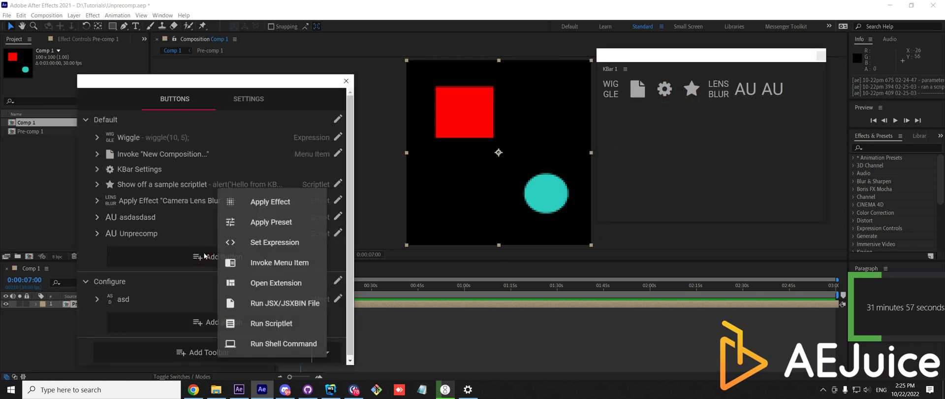
{"action": "left_click", "coordinate": [288, 308]}
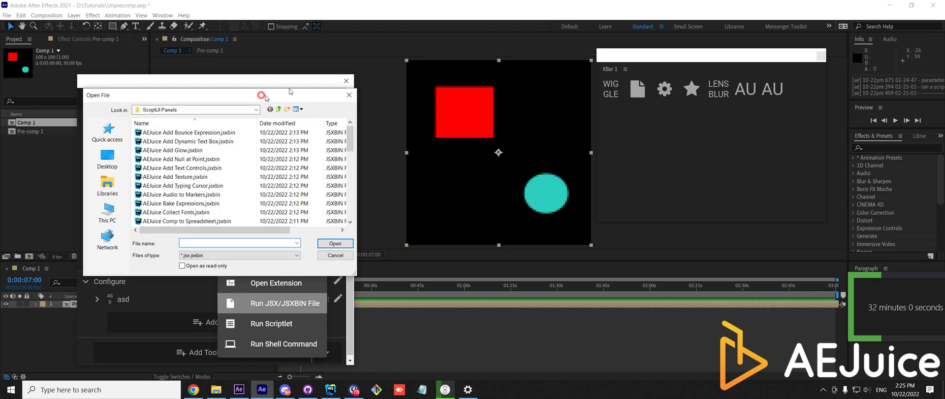
Step: Choose AEJuice Unprecomp.jsxbin from the scripts folder as the button's script
{"action": "left_click_drag", "start_coordinate": [289, 91], "coordinate": [390, 60]}
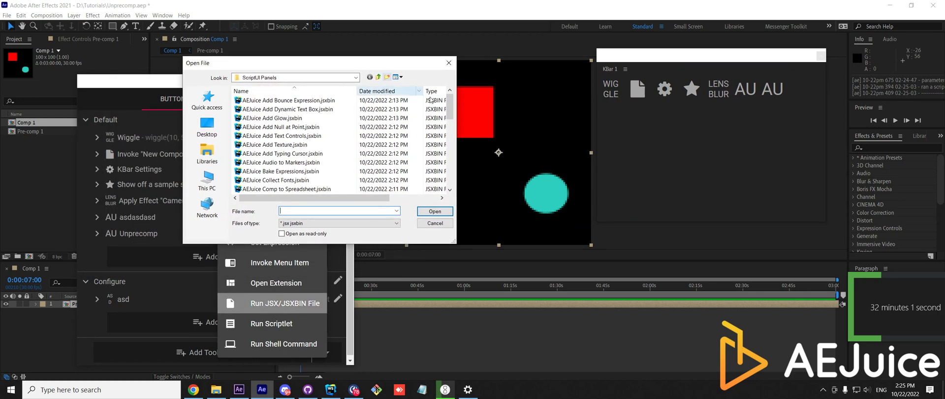
{"action": "left_click", "coordinate": [223, 393]}
{"action": "left_click", "coordinate": [575, 106]}
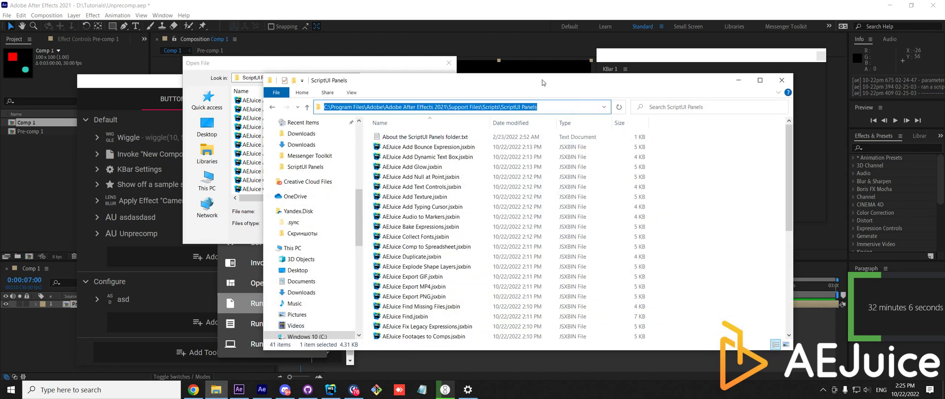
{"action": "left_click", "coordinate": [738, 79]}
{"action": "scroll", "coordinate": [450, 113], "scroll_direction": "down", "scroll_amount": 1}
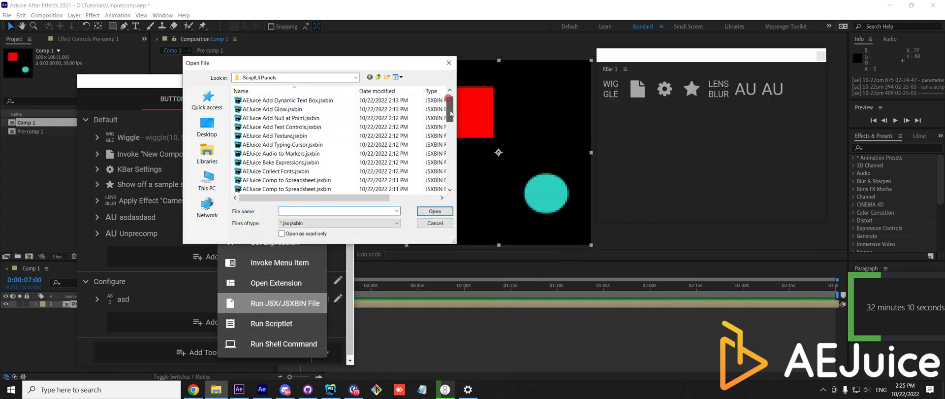
{"action": "scroll", "coordinate": [449, 113], "scroll_direction": "down", "scroll_amount": 5}
{"action": "left_click", "coordinate": [275, 144]}
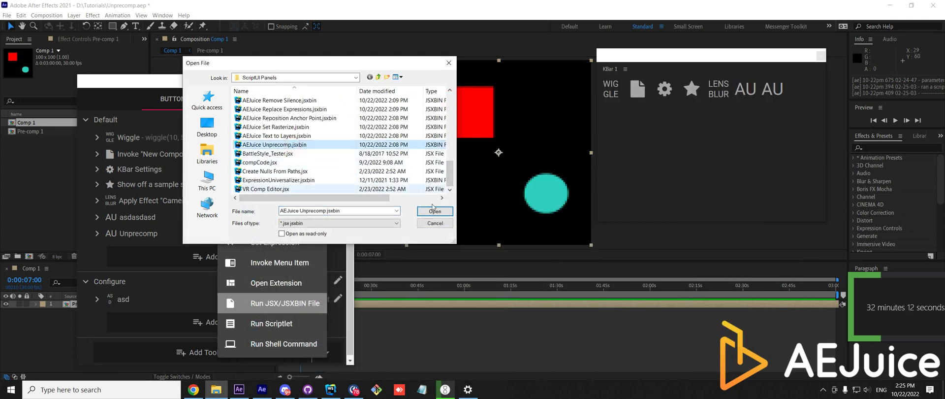
{"action": "left_click", "coordinate": [434, 210]}
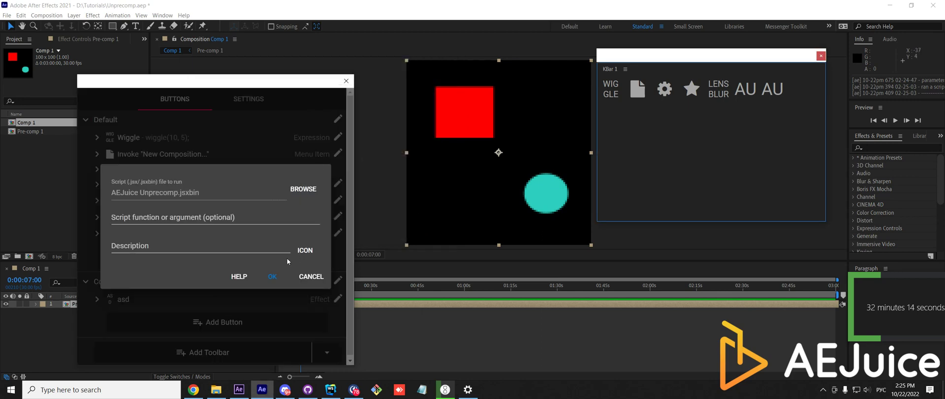
Step: Give the button the description 'Unprecomp' and save it
{"action": "left_click", "coordinate": [262, 248]}
{"action": "type", "text": "Unpr"}
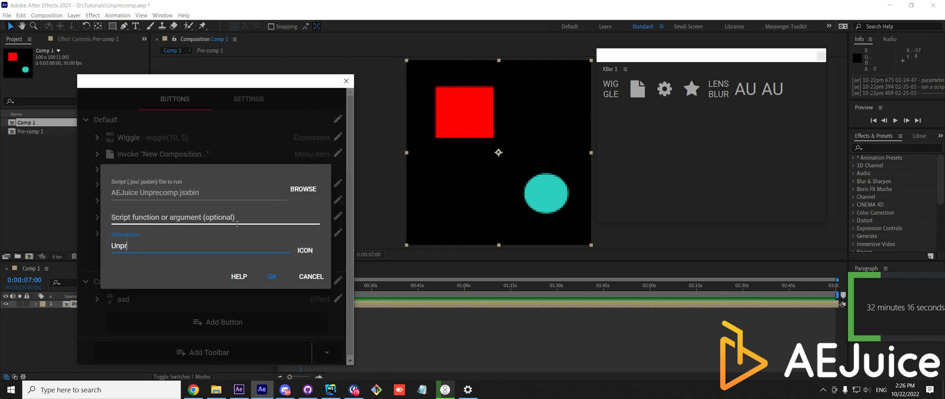
{"action": "type", "text": "ecomp"}
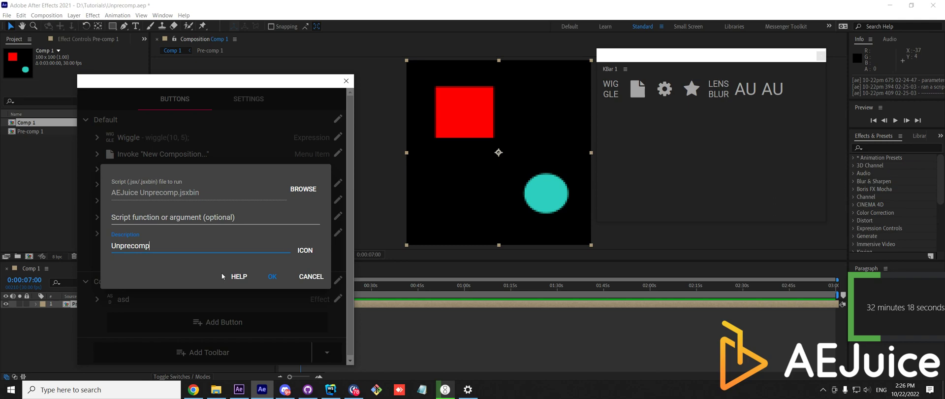
{"action": "left_click", "coordinate": [272, 276]}
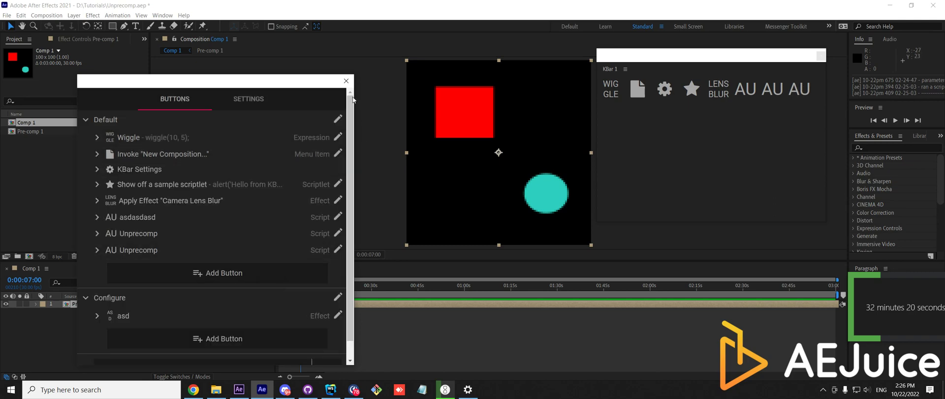
Step: Run the new AU button on Pre-comp 1, confirm the dialog, then undo the unprecomp
{"action": "left_click", "coordinate": [346, 81]}
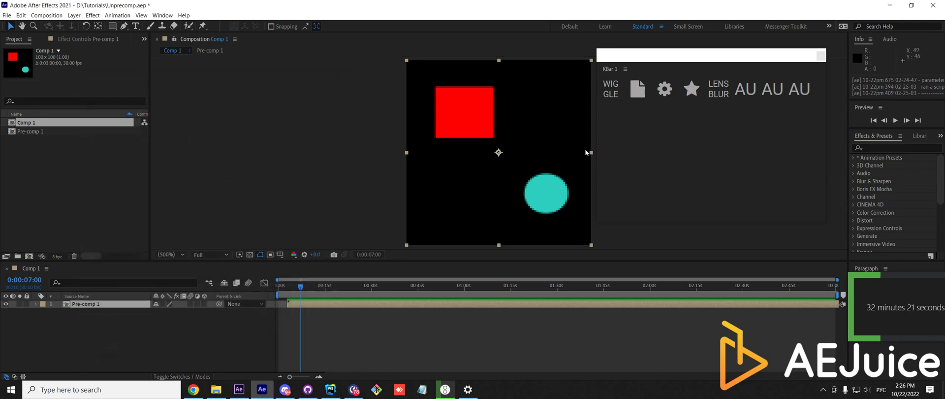
{"action": "left_click", "coordinate": [796, 93]}
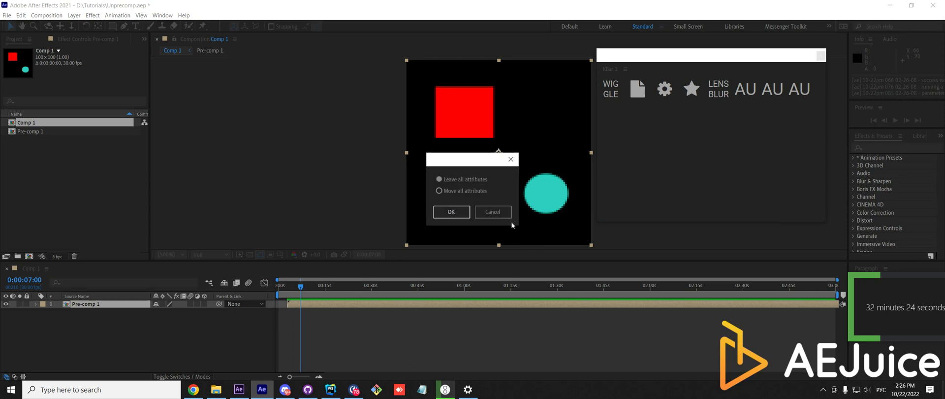
{"action": "left_click", "coordinate": [446, 211]}
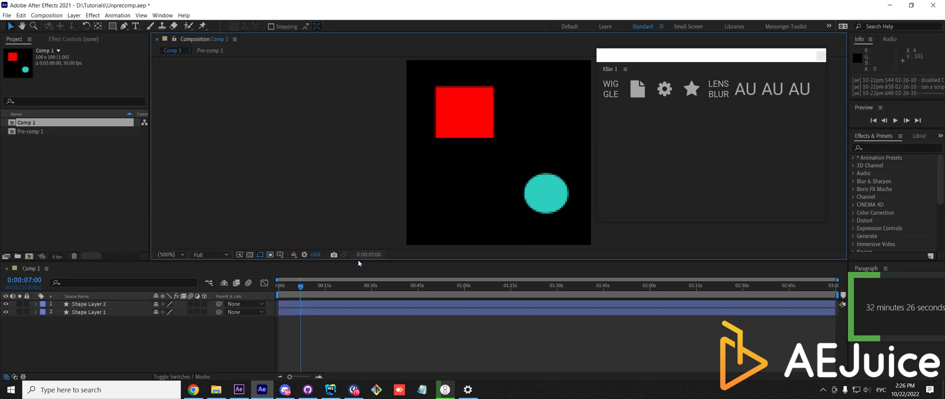
{"action": "key", "text": "ctrl+z"}
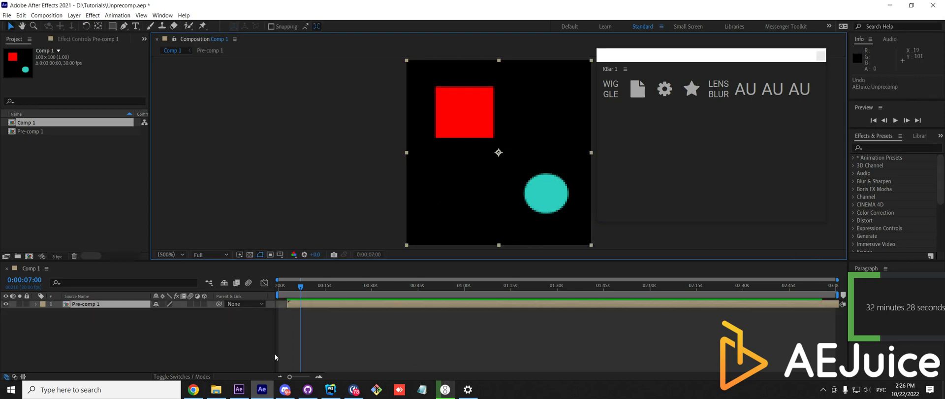
Step: Open the AEJuice Unprecomp script docs and select the example KBar parameter JSON
{"action": "left_click", "coordinate": [193, 389]}
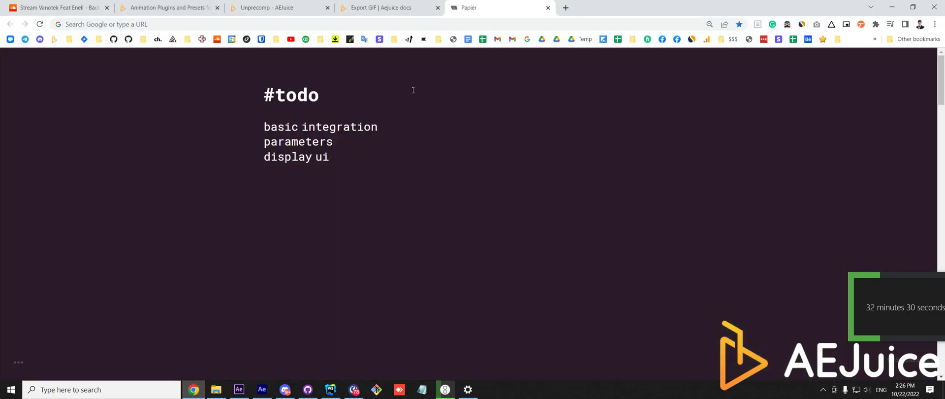
{"action": "left_click", "coordinate": [279, 7]}
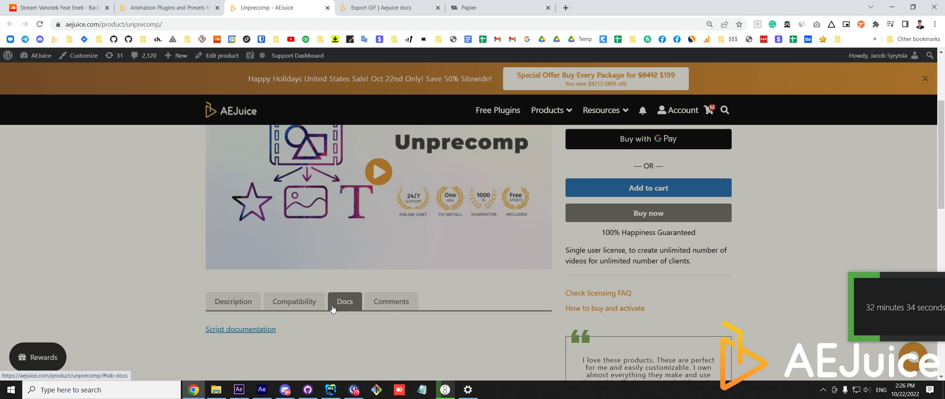
{"action": "left_click", "coordinate": [240, 330]}
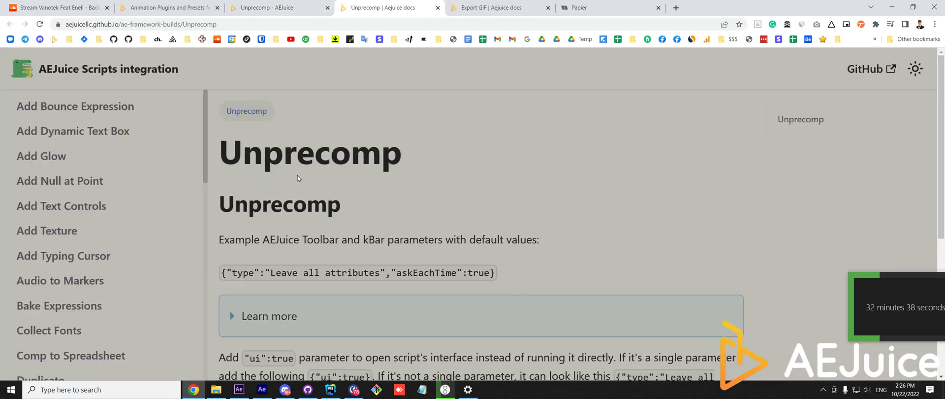
{"action": "scroll", "coordinate": [297, 176], "scroll_direction": "down", "scroll_amount": 1}
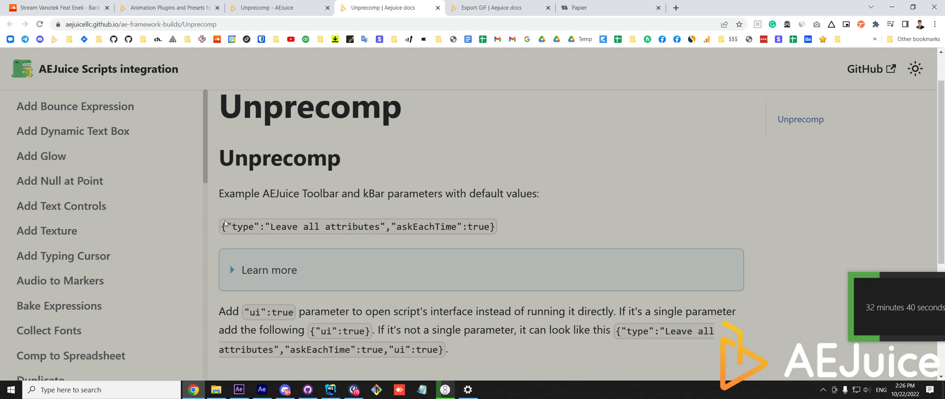
{"action": "left_click_drag", "start_coordinate": [222, 226], "coordinate": [497, 227]}
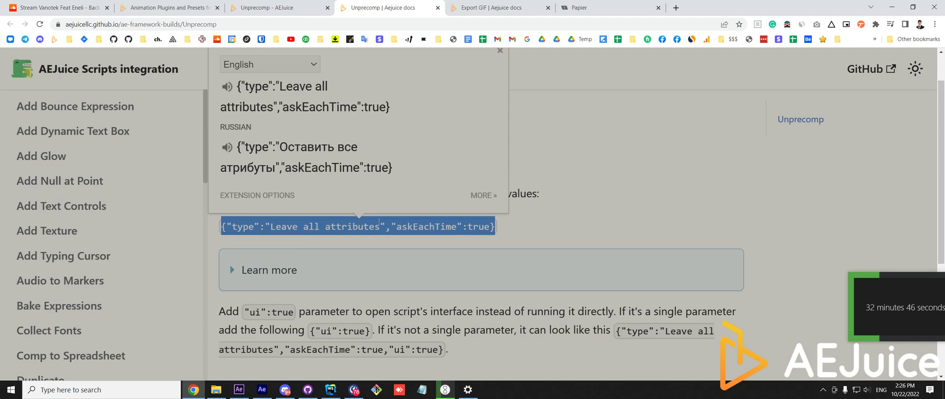
Step: Paste the default 'Leave all attributes' parameters into the Unprecomp button's script argument
{"action": "left_click", "coordinate": [262, 389]}
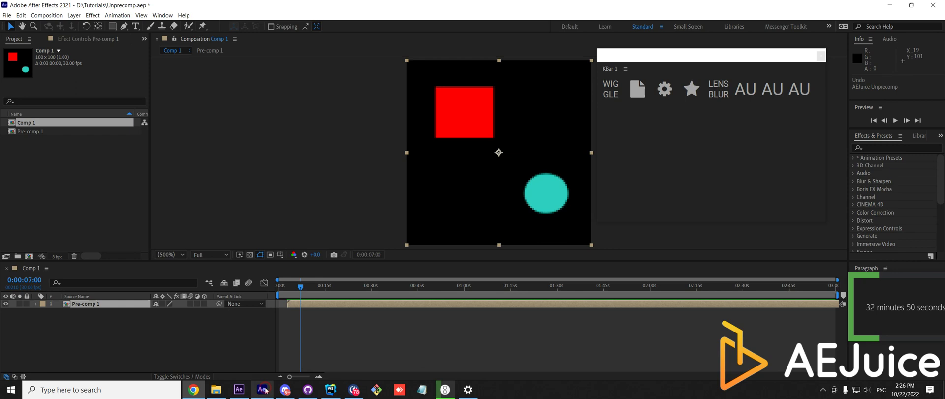
{"action": "left_click", "coordinate": [672, 93]}
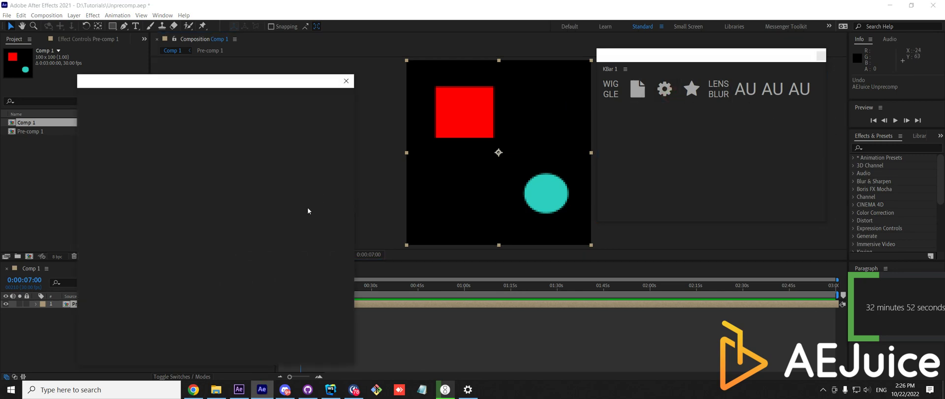
{"action": "left_click", "coordinate": [337, 249]}
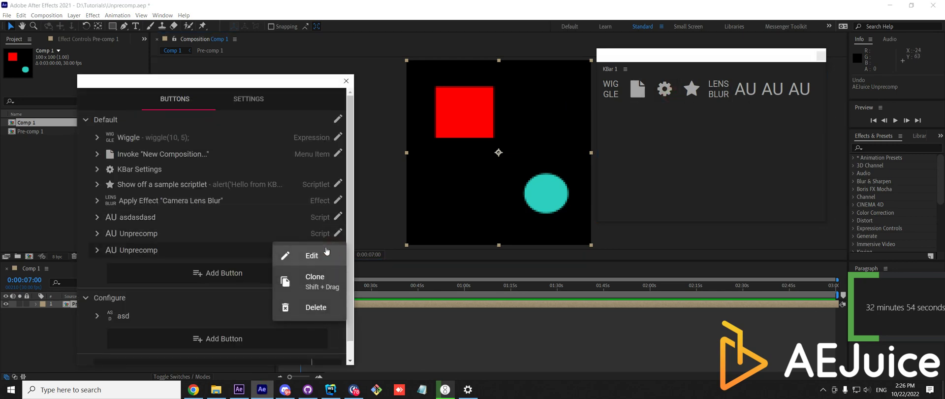
{"action": "left_click", "coordinate": [297, 255]}
{"action": "left_click", "coordinate": [123, 212]}
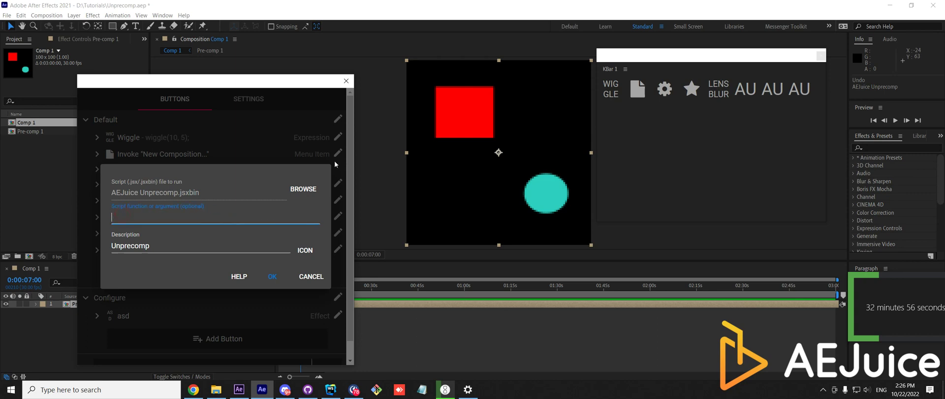
{"action": "type", "text": "{\"type\":\"Leave all attributes\",\"askEachTime\":true}"}
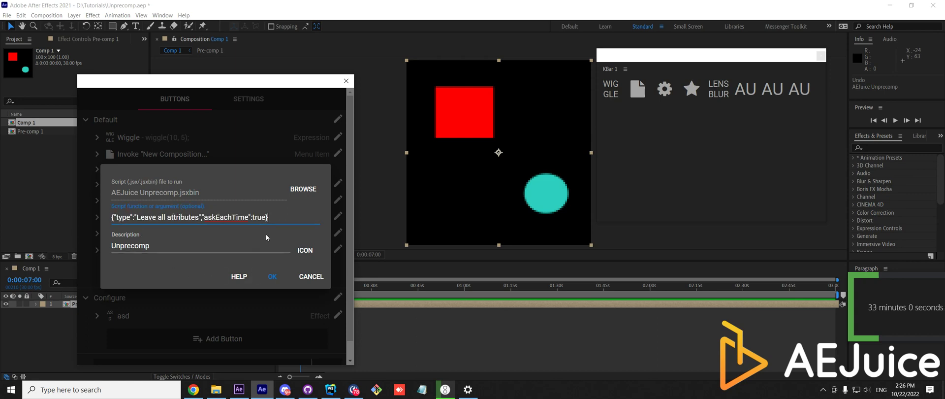
{"action": "left_click", "coordinate": [271, 278]}
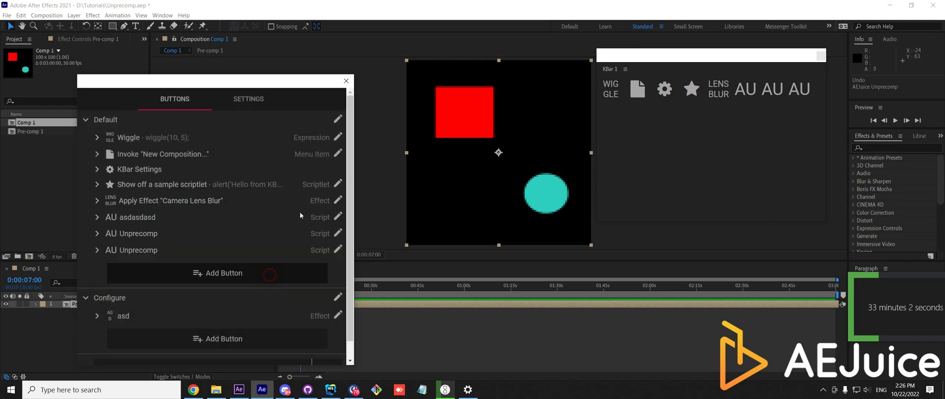
Step: Run the edited Unprecomp button to unpack Pre-comp 1 into its two shape layers
{"action": "left_click", "coordinate": [345, 81]}
{"action": "left_click", "coordinate": [807, 98]}
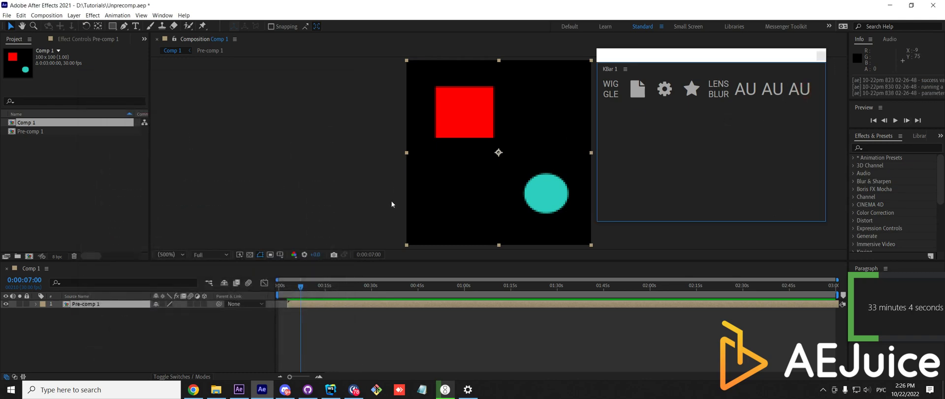
{"action": "left_click", "coordinate": [446, 212]}
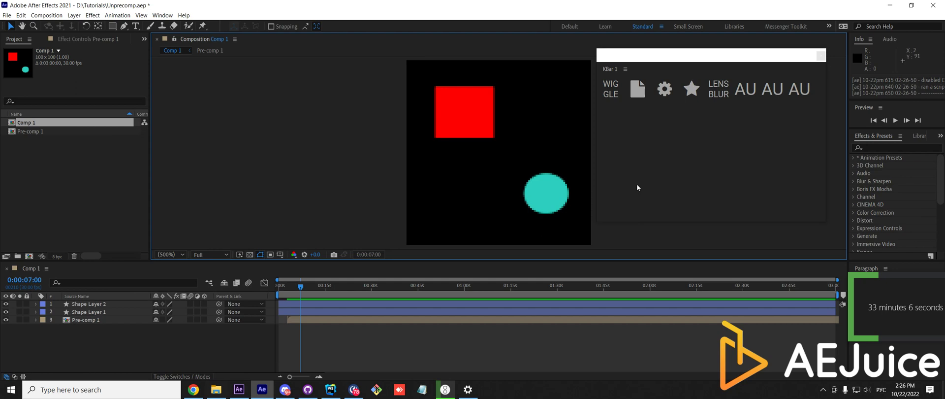
Step: Open the last AU Unprecomp button's editor with its script argument field focused
{"action": "left_click", "coordinate": [663, 90]}
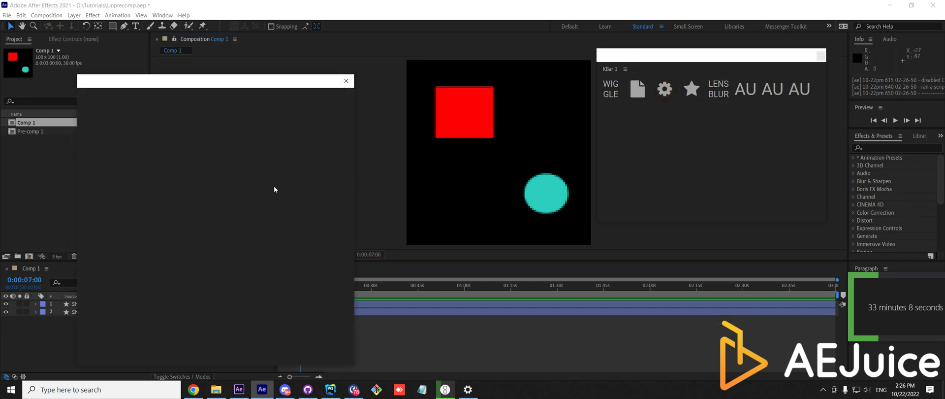
{"action": "left_click", "coordinate": [338, 249]}
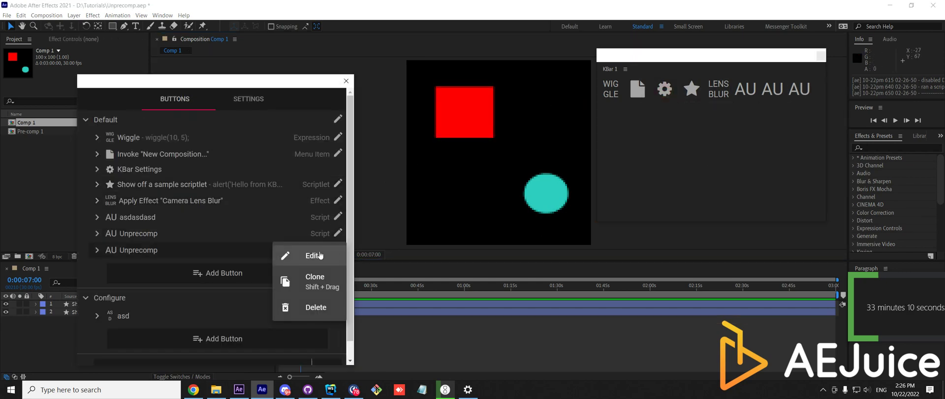
{"action": "left_click", "coordinate": [308, 253]}
{"action": "left_click", "coordinate": [139, 217]}
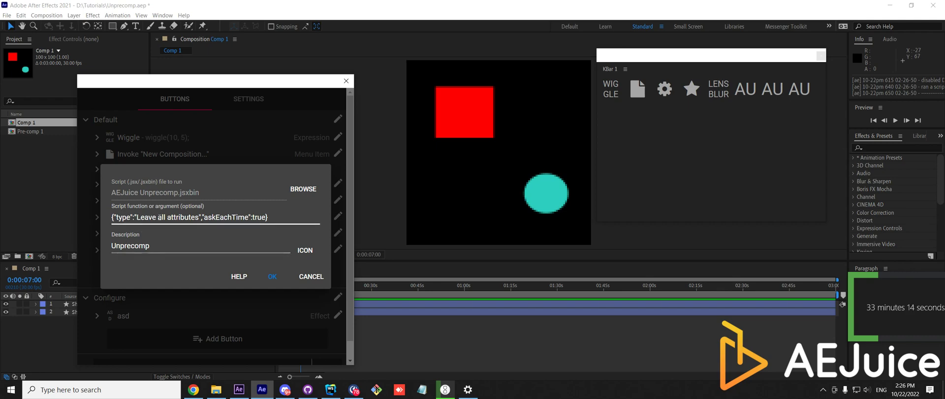
Step: In the AEJuice docs, expand Learn more and select the 'Move all attributes' value
{"action": "left_click", "coordinate": [192, 389]}
{"action": "left_click", "coordinate": [233, 271]}
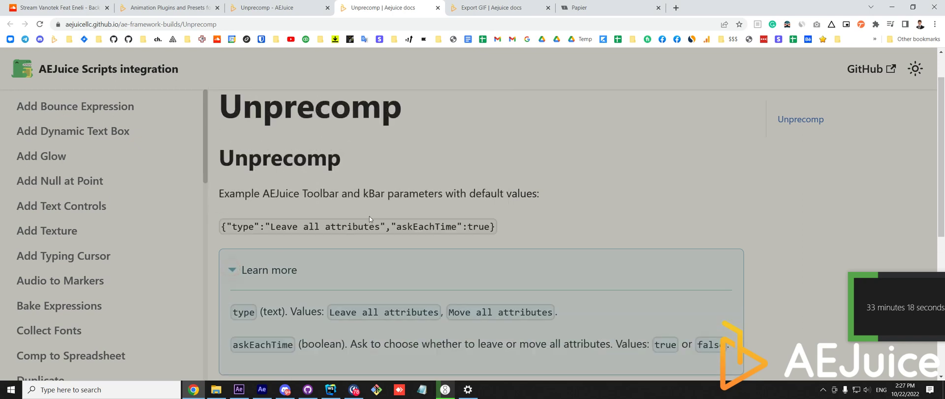
{"action": "scroll", "coordinate": [359, 231], "scroll_direction": "down", "scroll_amount": 1}
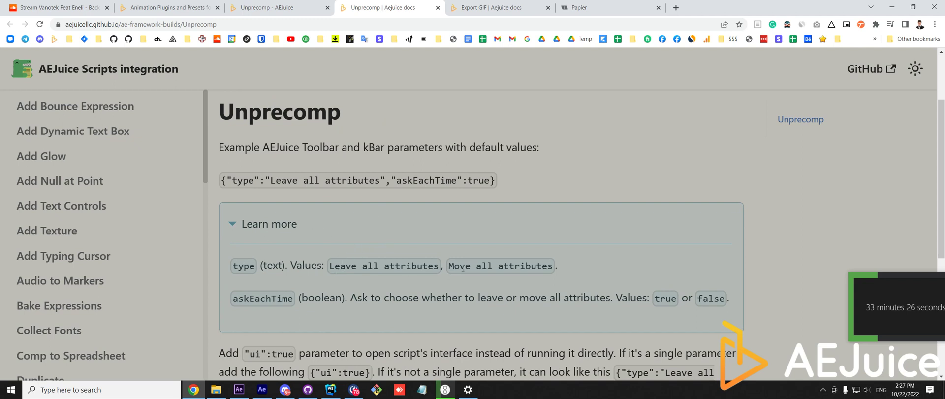
{"action": "left_click_drag", "start_coordinate": [447, 266], "coordinate": [552, 265]}
{"action": "key", "text": "ctrl+c"}
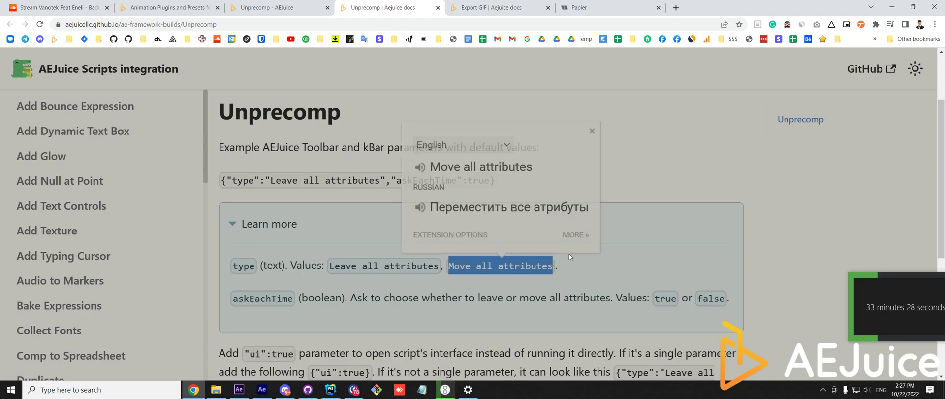
Step: Replace 'Leave all attributes' with 'Move all attributes' in the button's argument
{"action": "left_click", "coordinate": [892, 6]}
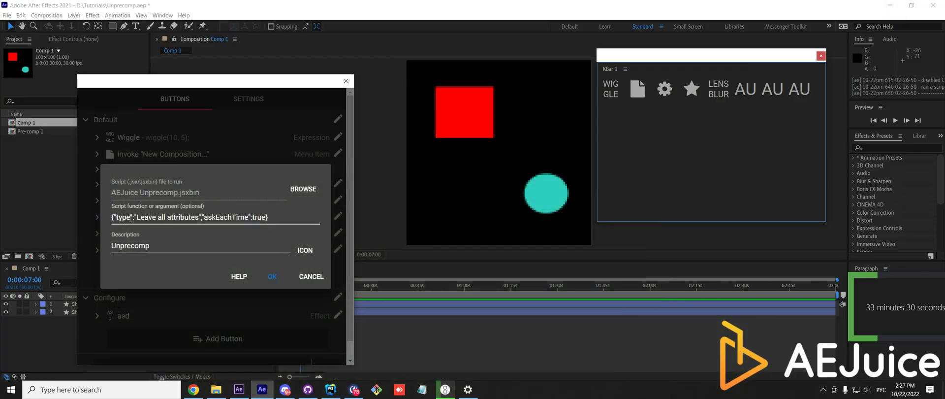
{"action": "left_click_drag", "start_coordinate": [137, 217], "coordinate": [199, 217]}
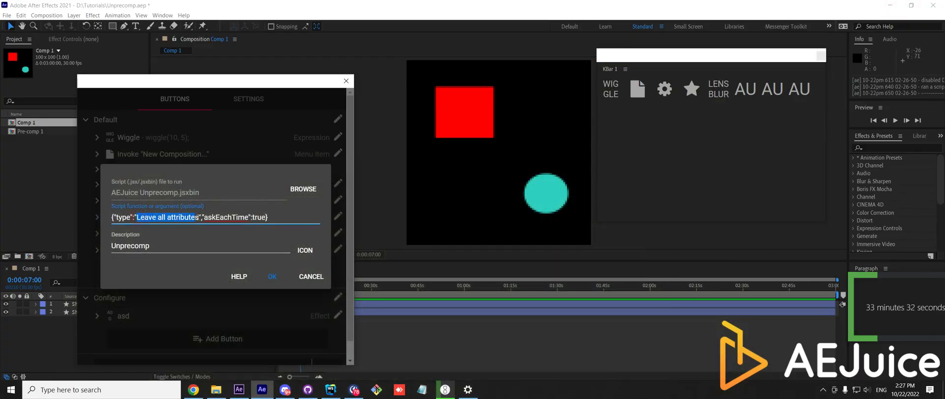
{"action": "key", "text": "ctrl+v"}
{"action": "left_click", "coordinate": [278, 279]}
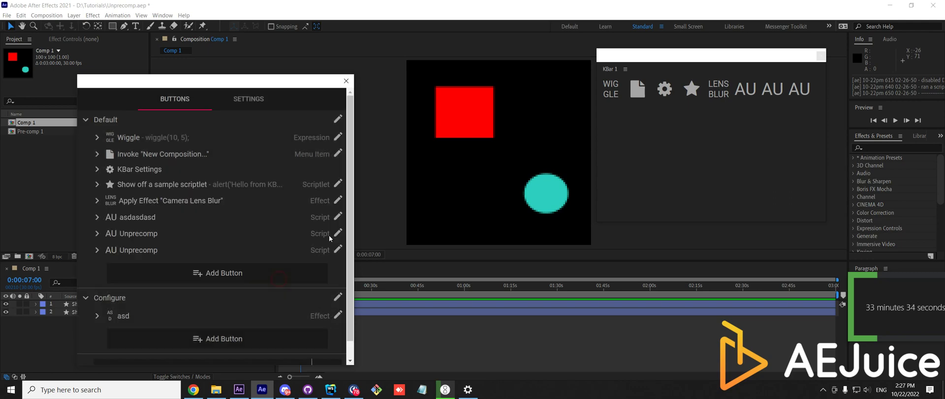
Step: Undo to restore Pre-comp 1, run the edited button, then read the docs' askEachTime note
{"action": "left_click", "coordinate": [346, 81]}
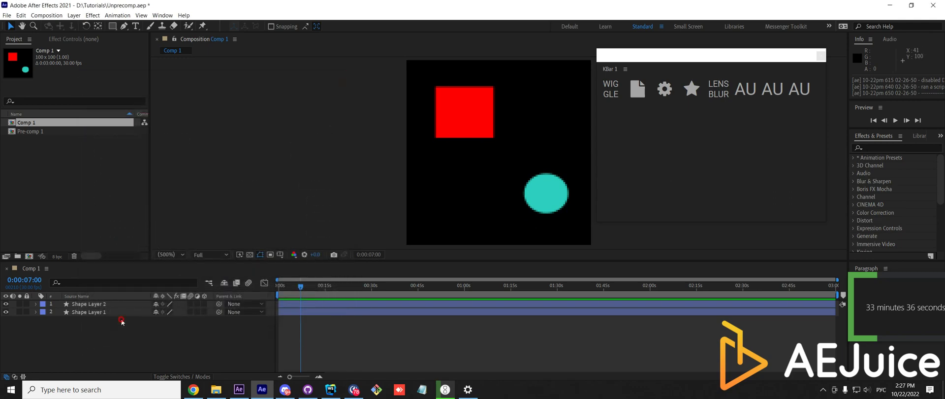
{"action": "left_click", "coordinate": [130, 322]}
{"action": "key", "text": "ctrl+z"}
{"action": "left_click", "coordinate": [799, 88]}
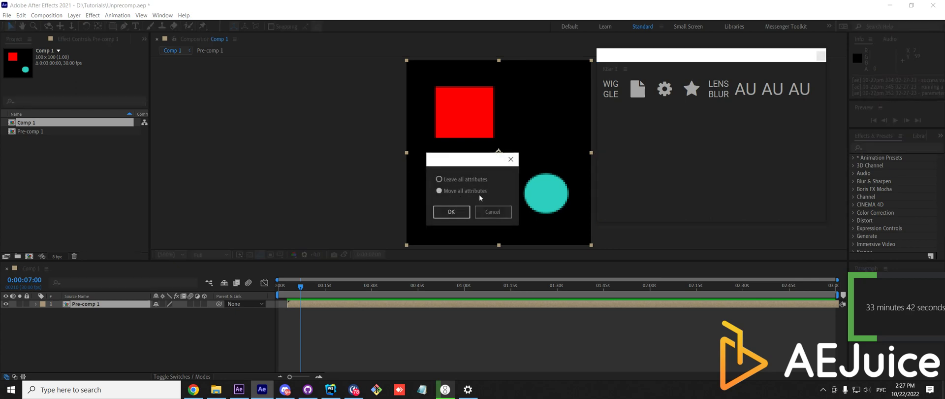
{"action": "left_click", "coordinate": [193, 389]}
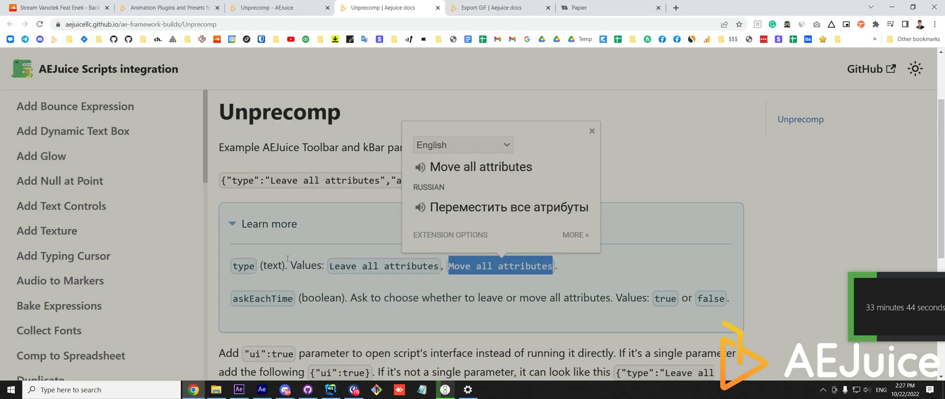
{"action": "scroll", "coordinate": [280, 282], "scroll_direction": "down", "scroll_amount": 1}
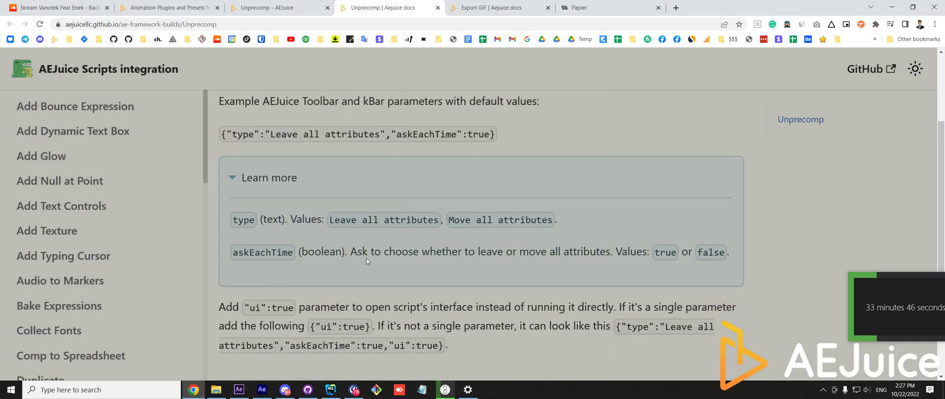
Step: Dismiss the Unprecomp prompt and reopen the last AU button's script argument for editing
{"action": "left_click", "coordinate": [892, 7]}
{"action": "left_click", "coordinate": [511, 159]}
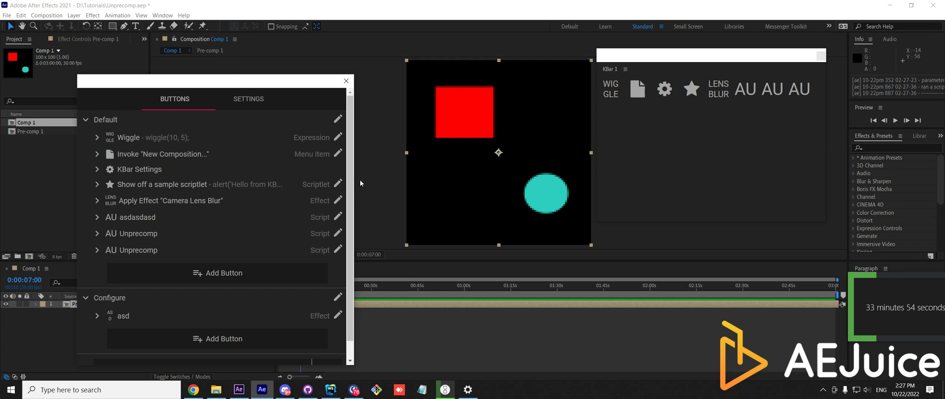
{"action": "left_click", "coordinate": [339, 250]}
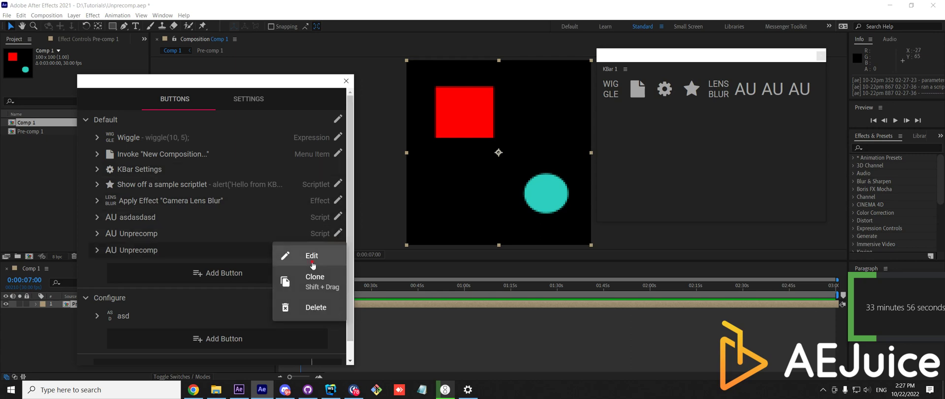
{"action": "left_click", "coordinate": [307, 252]}
{"action": "left_click", "coordinate": [247, 218]}
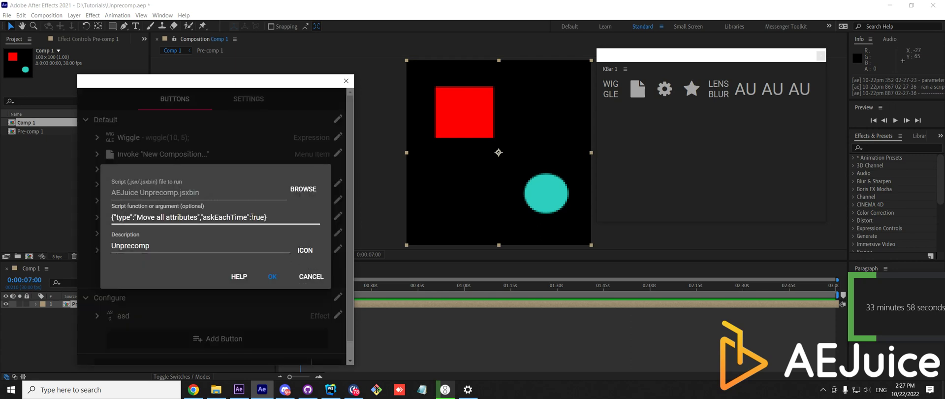
Step: Change askEachTime from true to false and run the button on Pre-comp 1
{"action": "double_click", "coordinate": [255, 217]}
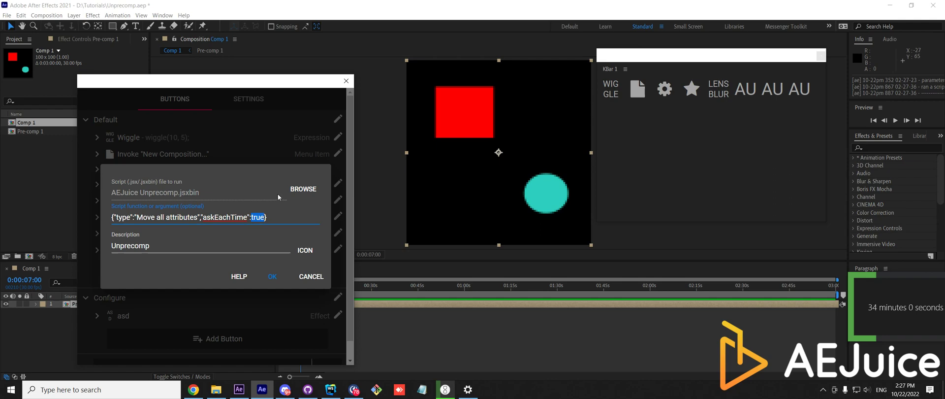
{"action": "type", "text": "false"}
{"action": "left_click", "coordinate": [272, 276]}
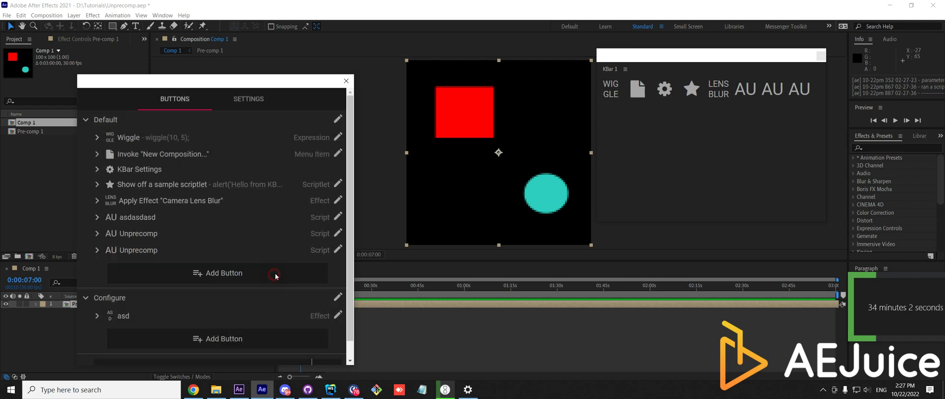
{"action": "left_click", "coordinate": [346, 81]}
{"action": "left_click", "coordinate": [799, 88]}
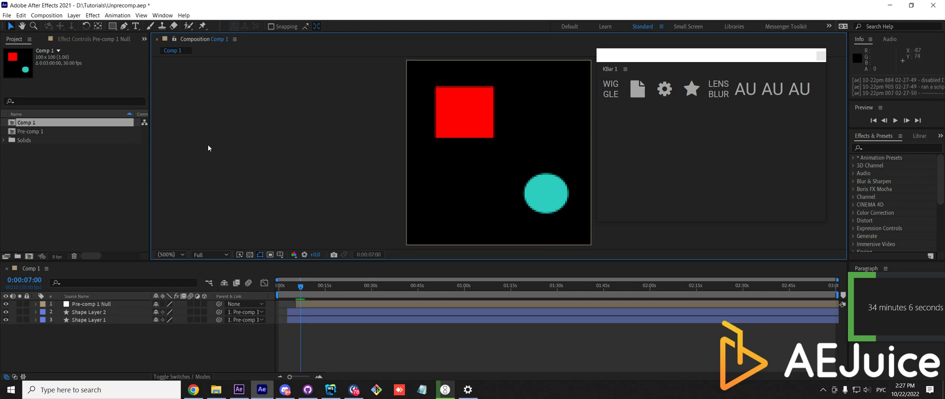
Step: Open the AEJuice Unprecomp panel from the Window menu, then close it
{"action": "left_click", "coordinate": [162, 16]}
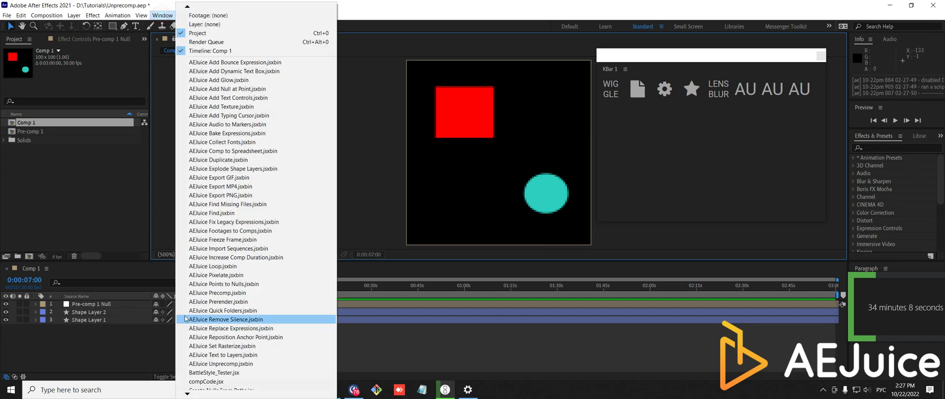
{"action": "left_click", "coordinate": [212, 363]}
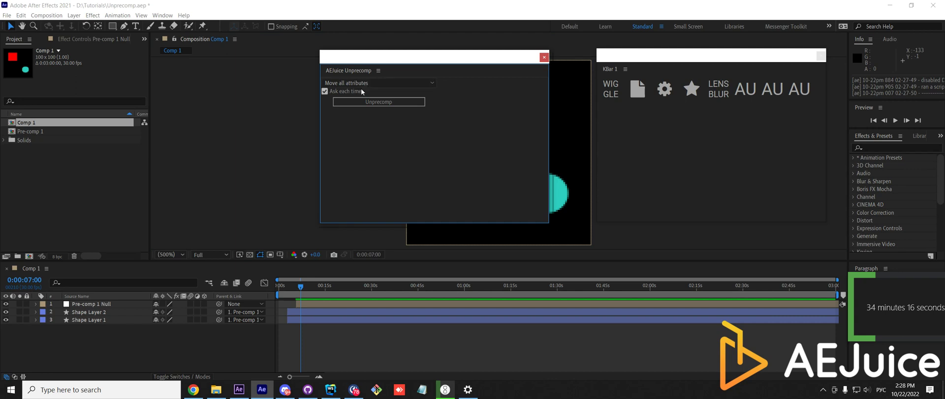
{"action": "left_click", "coordinate": [544, 57]}
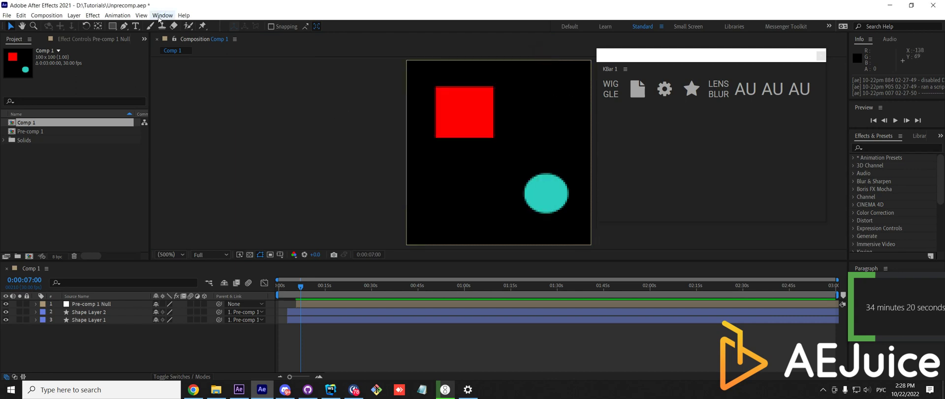
Step: In Chrome, open the Export GIF page of the AEJuice docs
{"action": "left_click", "coordinate": [193, 390]}
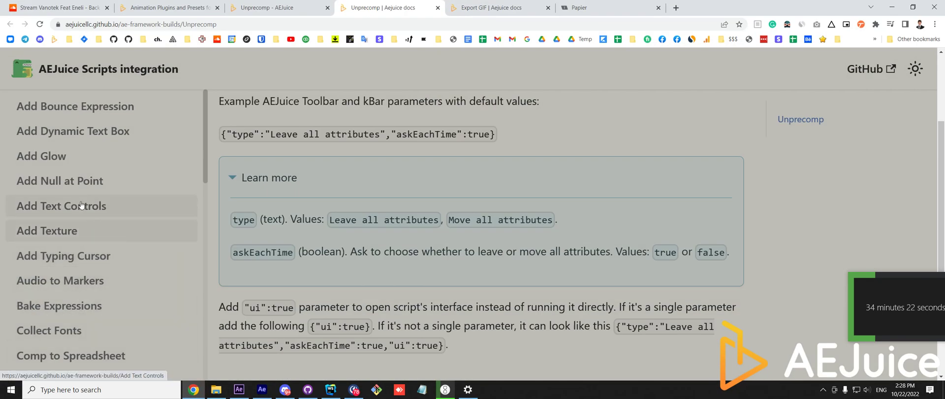
{"action": "scroll", "coordinate": [88, 214], "scroll_direction": "down", "scroll_amount": 1}
{"action": "scroll", "coordinate": [93, 220], "scroll_direction": "up", "scroll_amount": 1}
{"action": "scroll", "coordinate": [91, 227], "scroll_direction": "down", "scroll_amount": 3}
{"action": "left_click", "coordinate": [84, 245]}
{"action": "scroll", "coordinate": [332, 235], "scroll_direction": "down", "scroll_amount": 1}
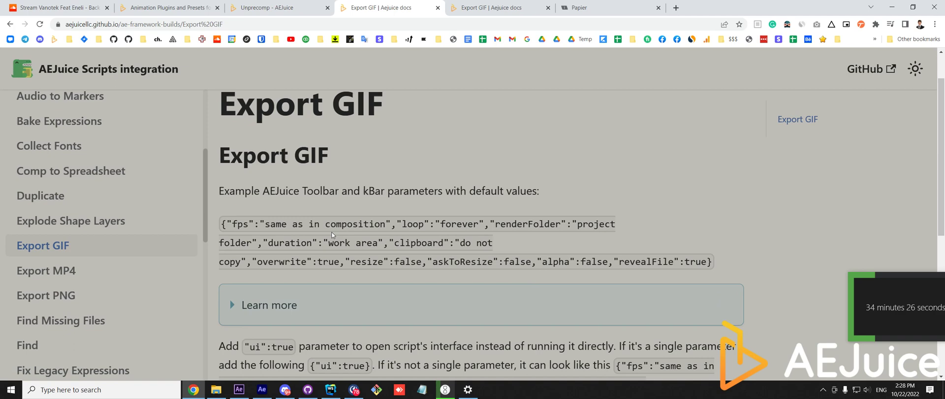
{"action": "scroll", "coordinate": [331, 234], "scroll_direction": "down", "scroll_amount": 1}
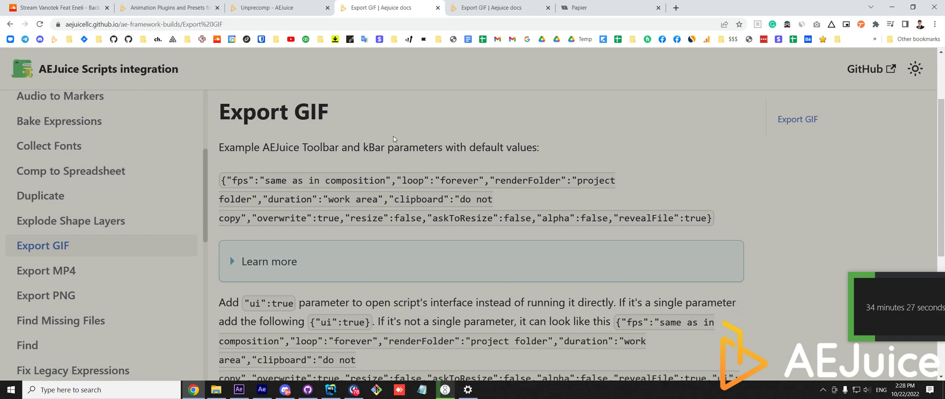
Step: Expand Export GIF's Learn more to list its fps and loop values
{"action": "left_click", "coordinate": [233, 260]}
{"action": "scroll", "coordinate": [361, 151], "scroll_direction": "down", "scroll_amount": 1}
{"action": "scroll", "coordinate": [361, 151], "scroll_direction": "down", "scroll_amount": 2}
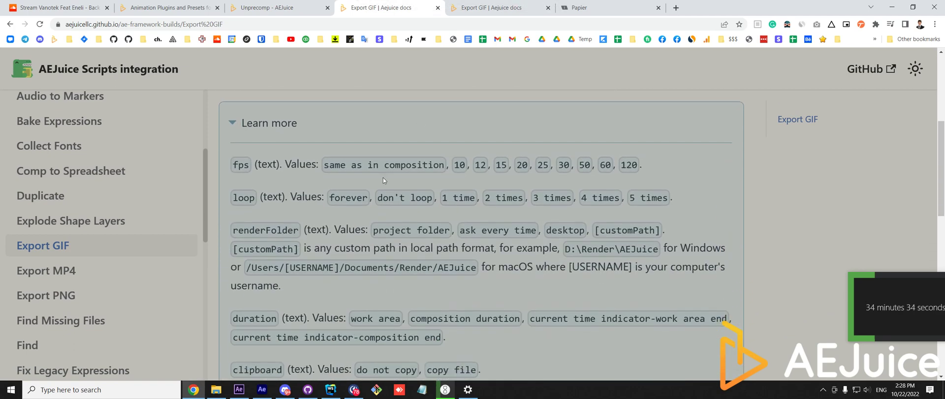
{"action": "scroll", "coordinate": [382, 207], "scroll_direction": "up", "scroll_amount": 1}
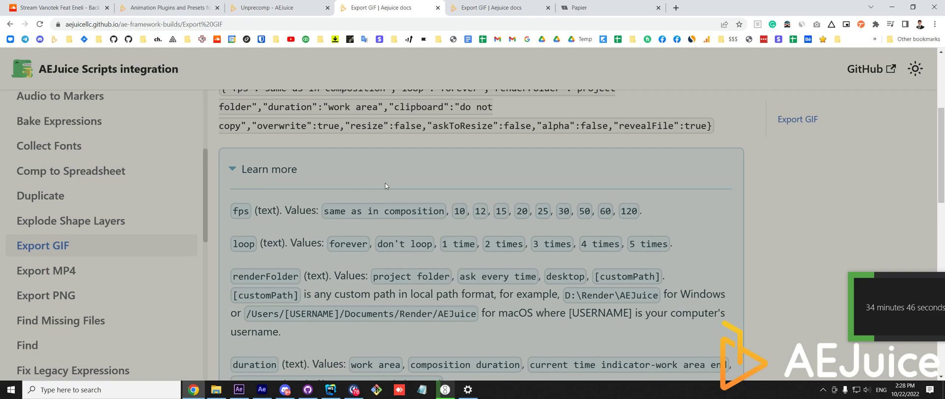
Step: Select the fps value 'same as in composition' to translate, then dismiss it
{"action": "scroll", "coordinate": [343, 185], "scroll_direction": "down", "scroll_amount": 1}
{"action": "left_click_drag", "start_coordinate": [327, 168], "coordinate": [443, 166]}
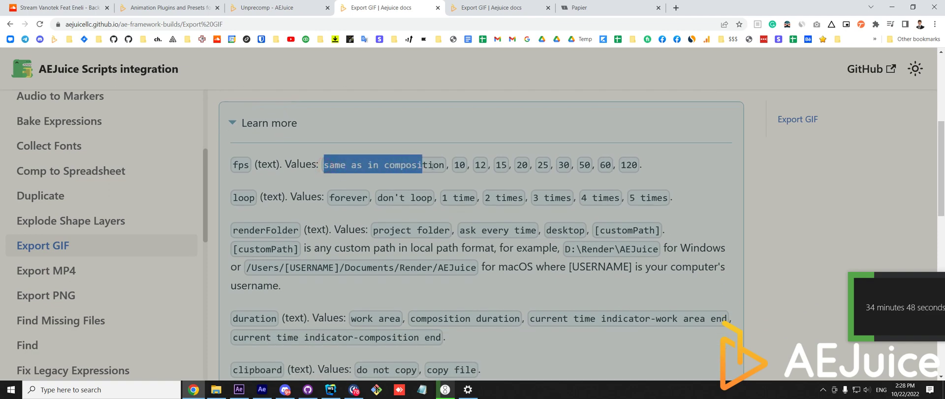
{"action": "scroll", "coordinate": [411, 183], "scroll_direction": "up", "scroll_amount": 2}
{"action": "scroll", "coordinate": [412, 183], "scroll_direction": "down", "scroll_amount": 2}
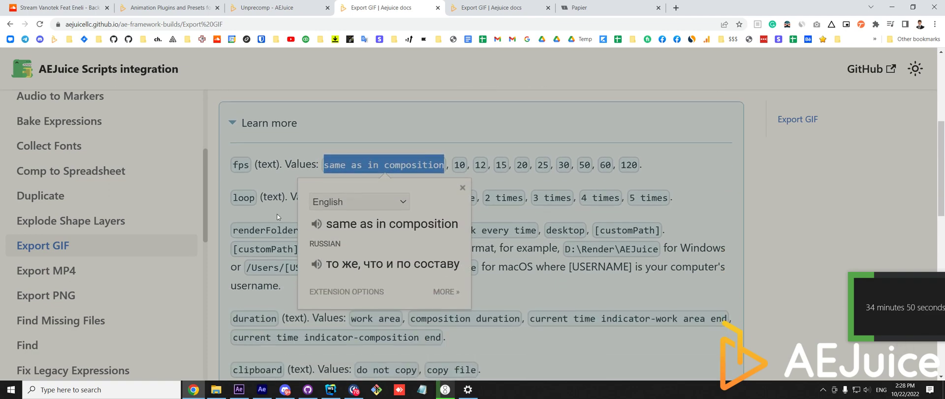
{"action": "left_click", "coordinate": [271, 212]}
{"action": "scroll", "coordinate": [314, 203], "scroll_direction": "down", "scroll_amount": 1}
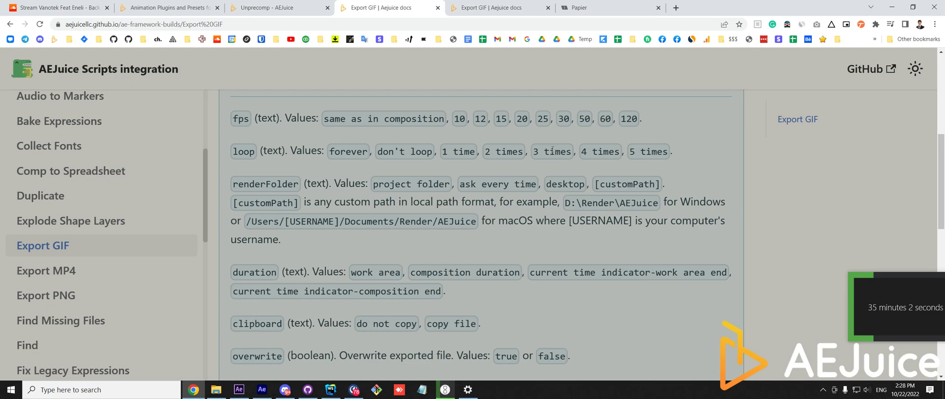
Step: Select the full Export GIF example parameter string
{"action": "scroll", "coordinate": [413, 157], "scroll_direction": "down", "scroll_amount": 3}
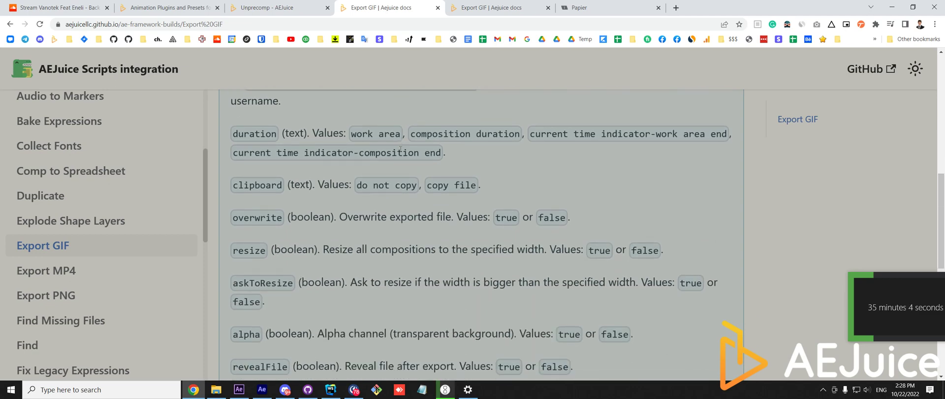
{"action": "scroll", "coordinate": [336, 224], "scroll_direction": "down", "scroll_amount": 1}
{"action": "scroll", "coordinate": [336, 223], "scroll_direction": "up", "scroll_amount": 2}
{"action": "scroll", "coordinate": [347, 211], "scroll_direction": "down", "scroll_amount": 1}
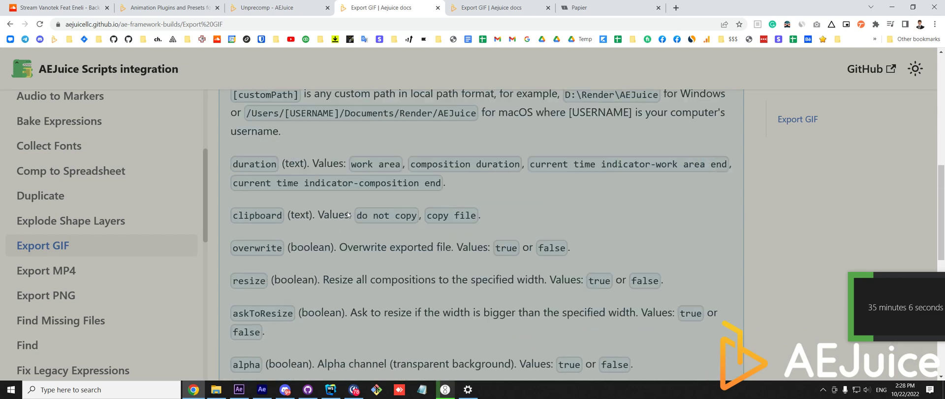
{"action": "scroll", "coordinate": [344, 218], "scroll_direction": "down", "scroll_amount": 2}
{"action": "scroll", "coordinate": [345, 218], "scroll_direction": "down", "scroll_amount": 4}
{"action": "scroll", "coordinate": [346, 231], "scroll_direction": "up", "scroll_amount": 5}
{"action": "scroll", "coordinate": [348, 245], "scroll_direction": "up", "scroll_amount": 3}
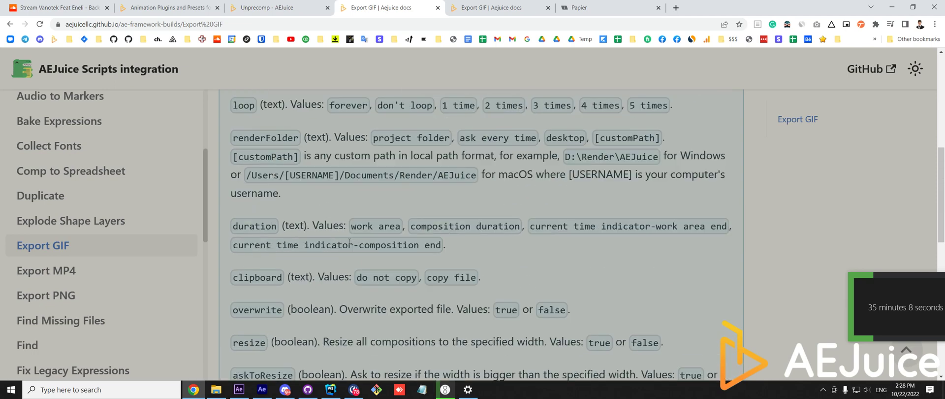
{"action": "scroll", "coordinate": [348, 245], "scroll_direction": "up", "scroll_amount": 2}
{"action": "scroll", "coordinate": [348, 245], "scroll_direction": "up", "scroll_amount": 2}
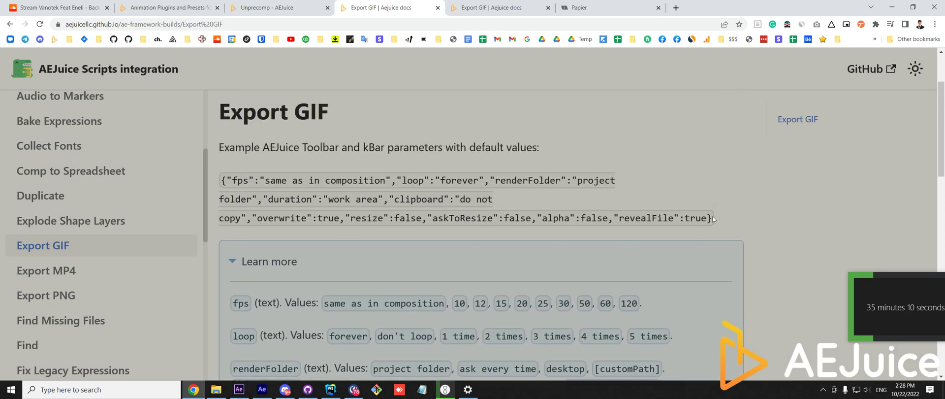
{"action": "left_click_drag", "start_coordinate": [713, 219], "coordinate": [223, 180]}
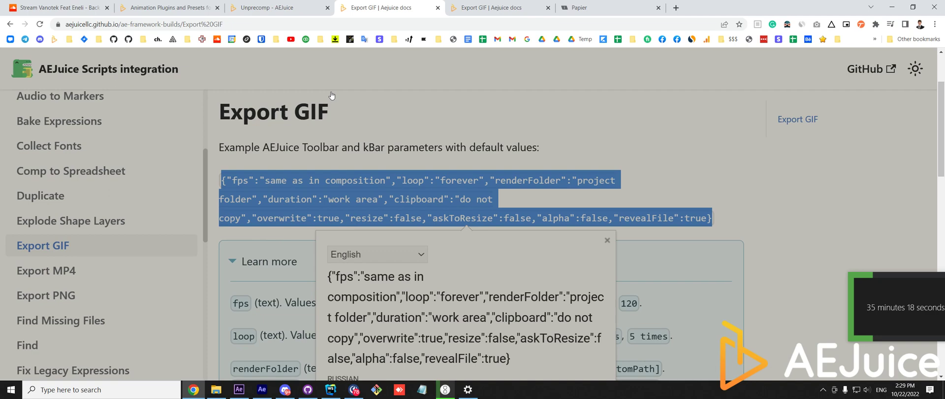
{"action": "scroll", "coordinate": [365, 251], "scroll_direction": "down", "scroll_amount": 3}
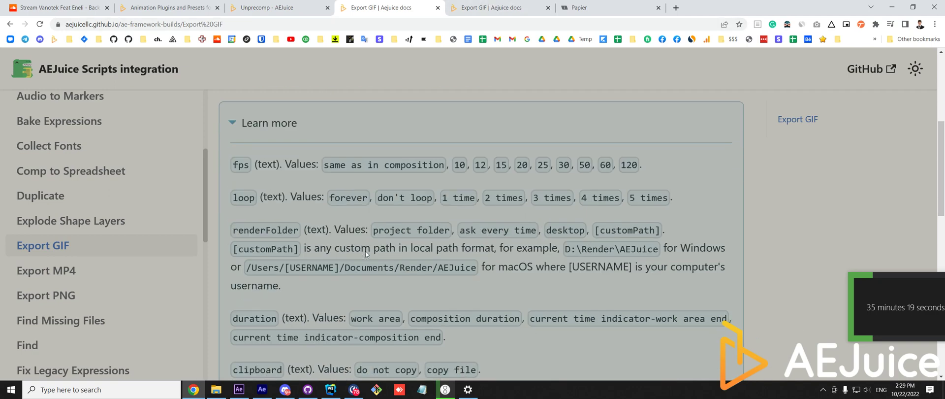
{"action": "scroll", "coordinate": [245, 160], "scroll_direction": "up", "scroll_amount": 1}
Step: Collapse the Export GIF details and go back to the Unprecomp page
{"action": "left_click", "coordinate": [246, 169]}
{"action": "scroll", "coordinate": [239, 199], "scroll_direction": "down", "scroll_amount": 2}
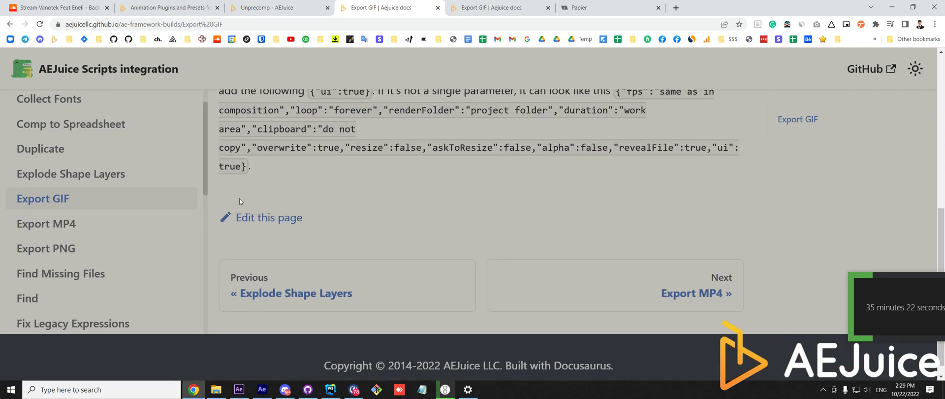
{"action": "scroll", "coordinate": [234, 225], "scroll_direction": "up", "scroll_amount": 1}
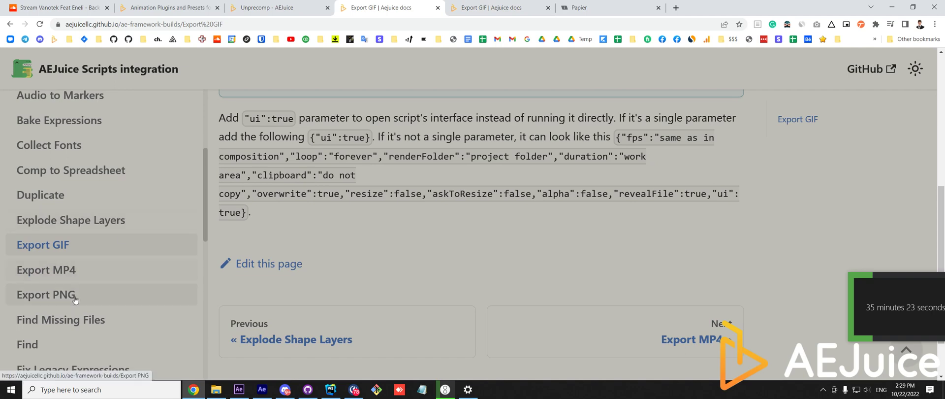
{"action": "left_click", "coordinate": [10, 25]}
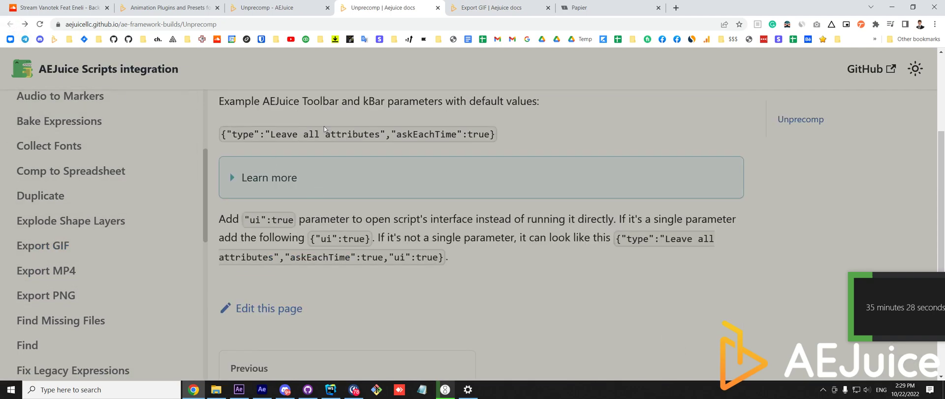
Step: Select the "ui":true parameter and the {"ui":true} example in the Unprecomp docs
{"action": "scroll", "coordinate": [324, 126], "scroll_direction": "down", "scroll_amount": 1}
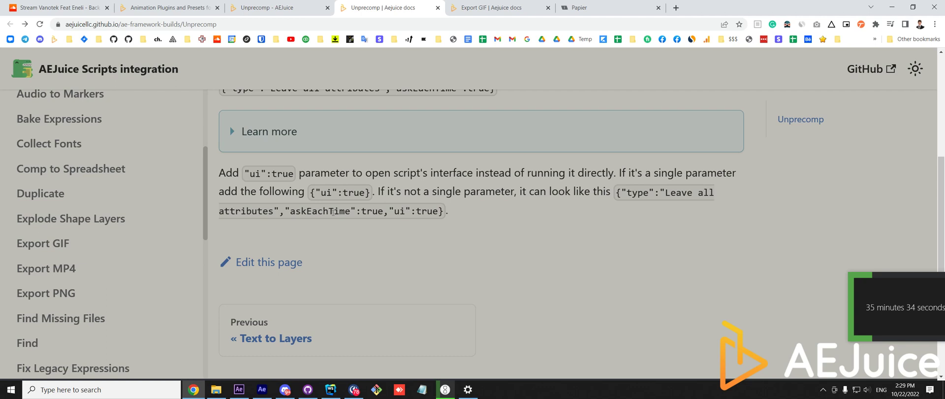
{"action": "left_click_drag", "start_coordinate": [245, 173], "coordinate": [294, 173]}
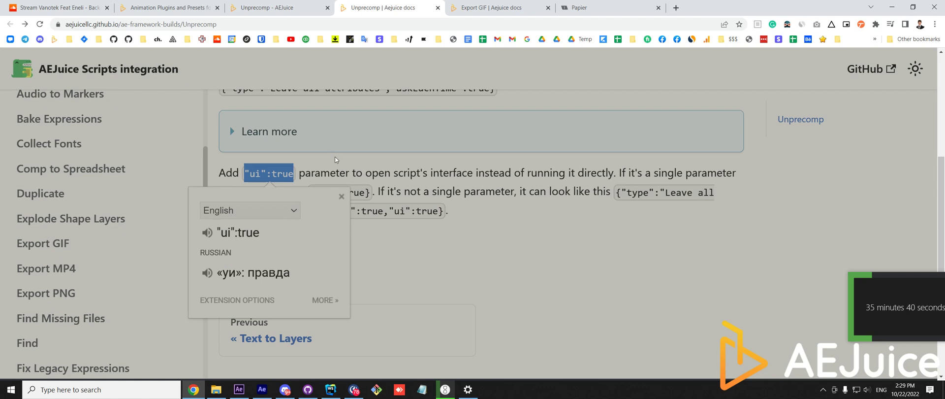
{"action": "left_click", "coordinate": [270, 169]}
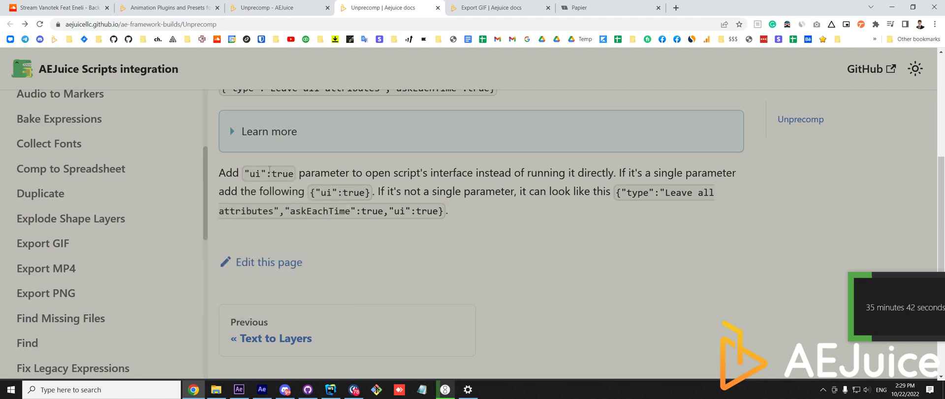
{"action": "left_click_drag", "start_coordinate": [310, 193], "coordinate": [371, 193]}
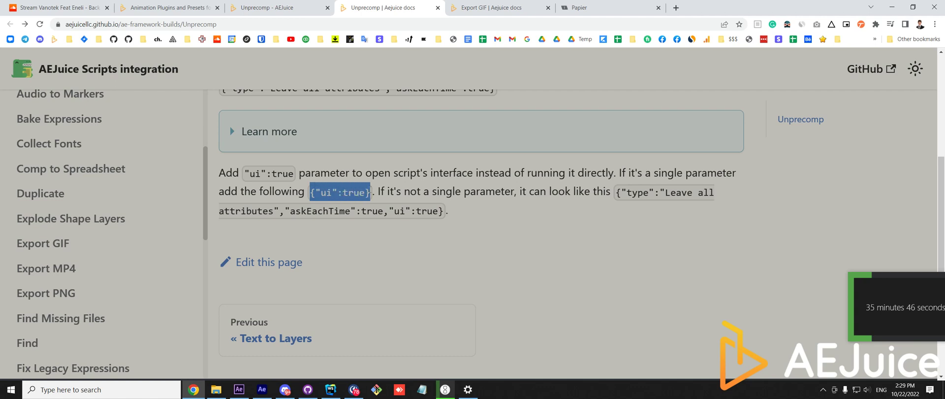
{"action": "left_click", "coordinate": [639, 191]}
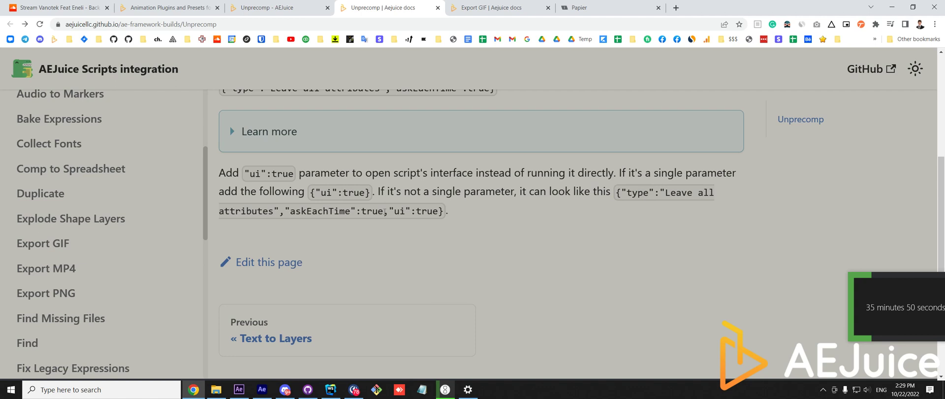
Step: Select the ,"ui":true addition and "ui":true again, then return to After Effects
{"action": "left_click_drag", "start_coordinate": [385, 212], "coordinate": [440, 209]}
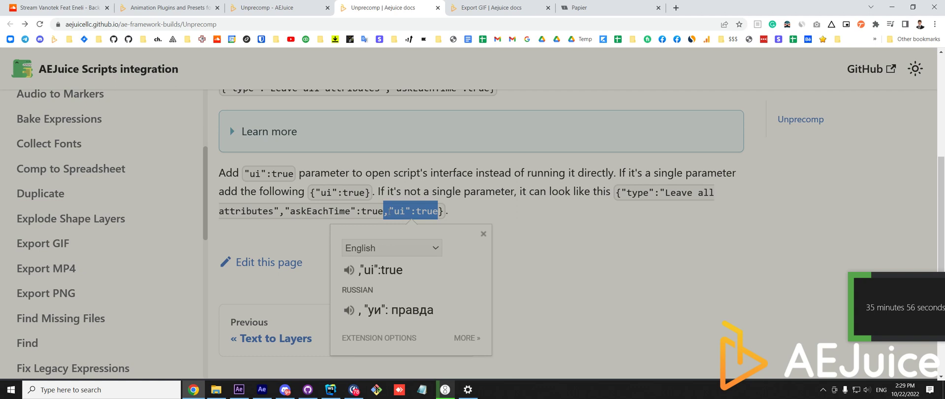
{"action": "left_click", "coordinate": [438, 211]}
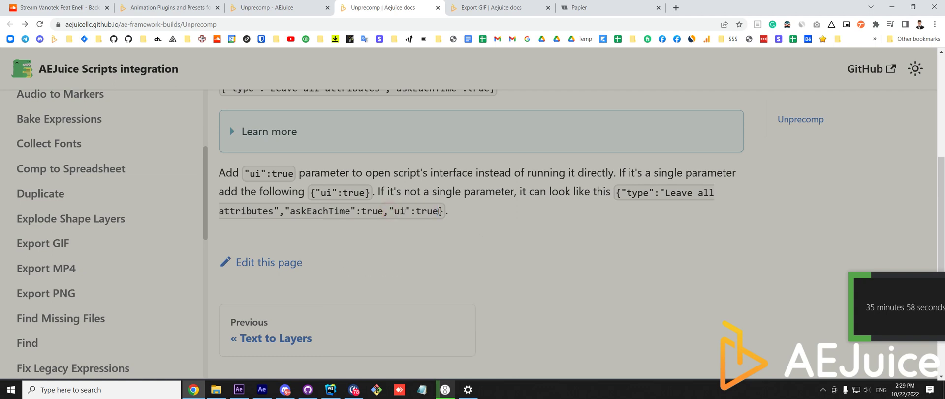
{"action": "left_click_drag", "start_coordinate": [438, 210], "coordinate": [444, 211]}
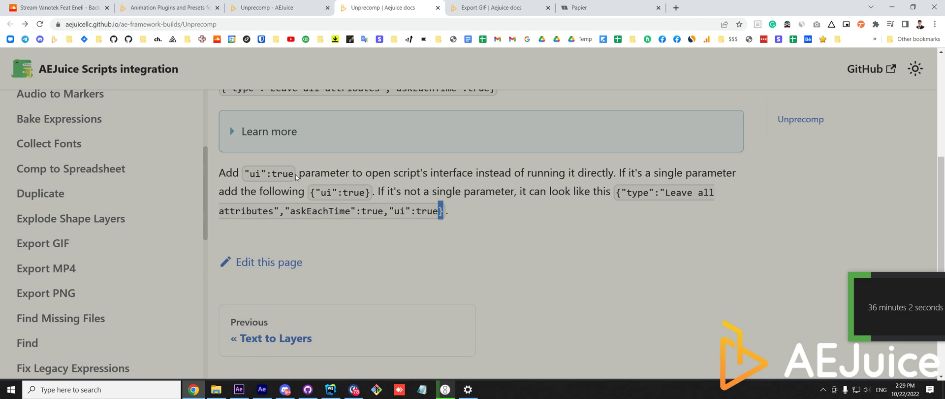
{"action": "left_click_drag", "start_coordinate": [295, 174], "coordinate": [244, 173]}
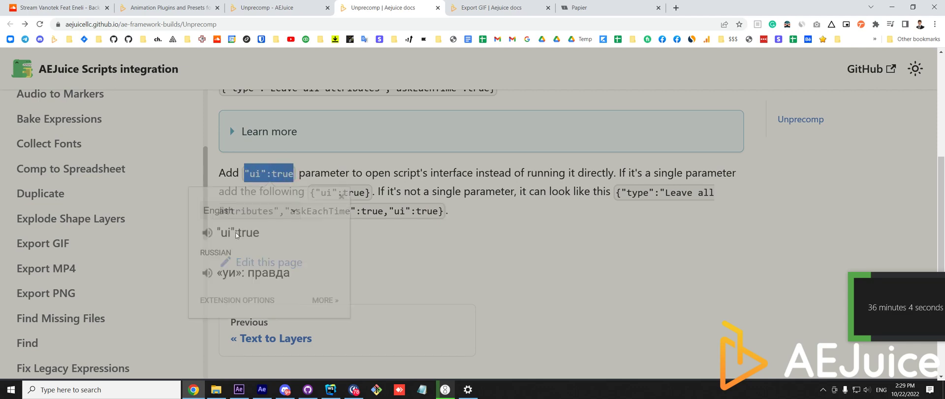
{"action": "left_click", "coordinate": [262, 389]}
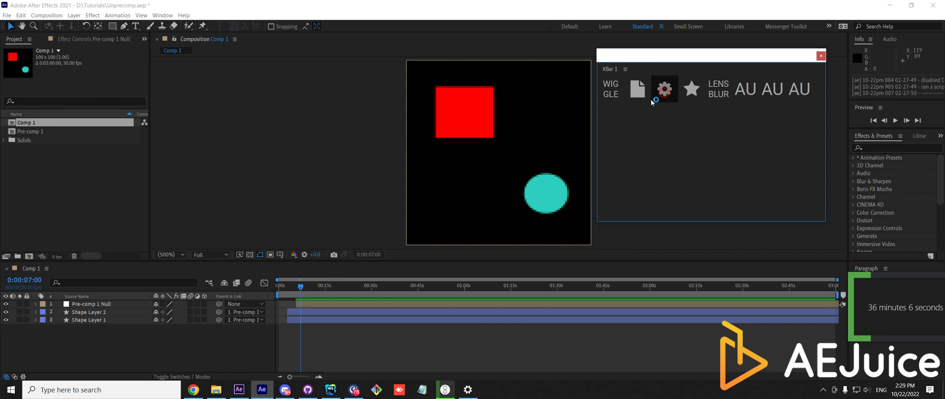
Step: Append ,"ui":true to the last Unprecomp KBar button's argument string and save
{"action": "left_click", "coordinate": [663, 88]}
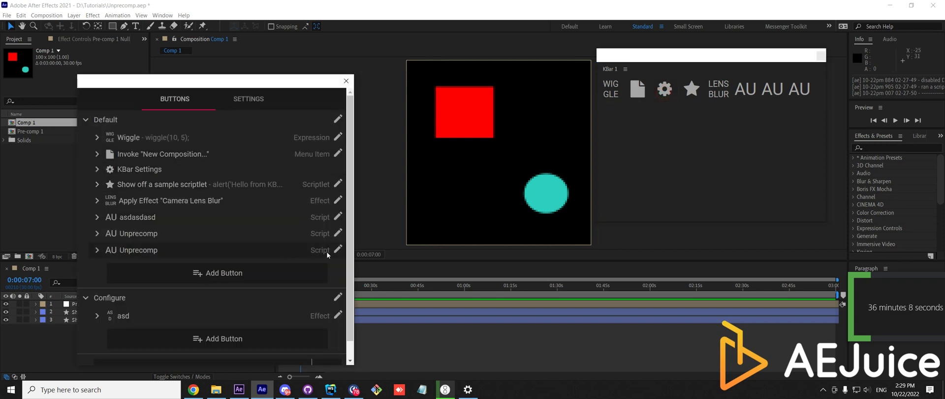
{"action": "left_click", "coordinate": [338, 250]}
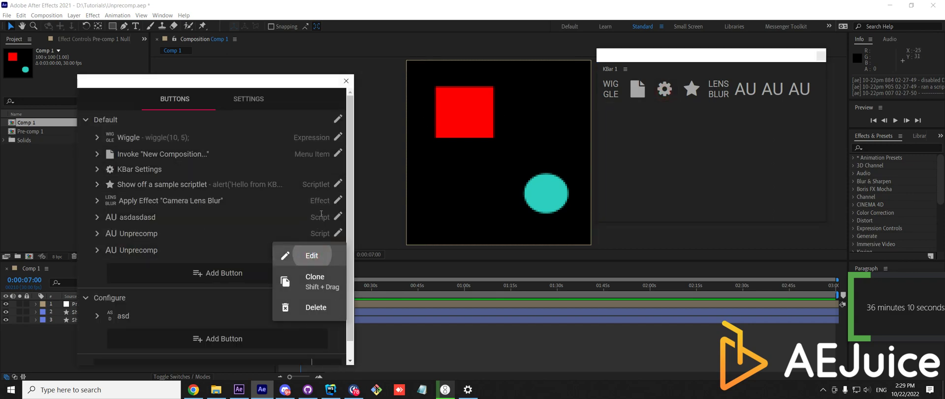
{"action": "left_click", "coordinate": [311, 254]}
{"action": "left_click", "coordinate": [178, 216]}
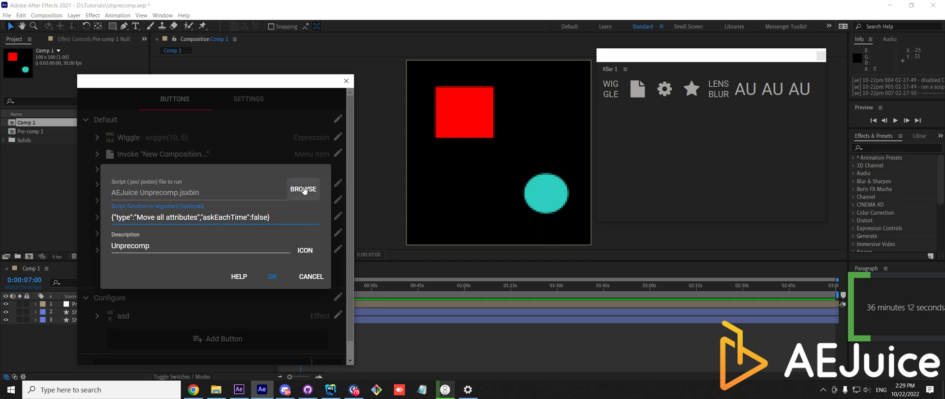
{"action": "type", "text": ",\"ui\":true"}
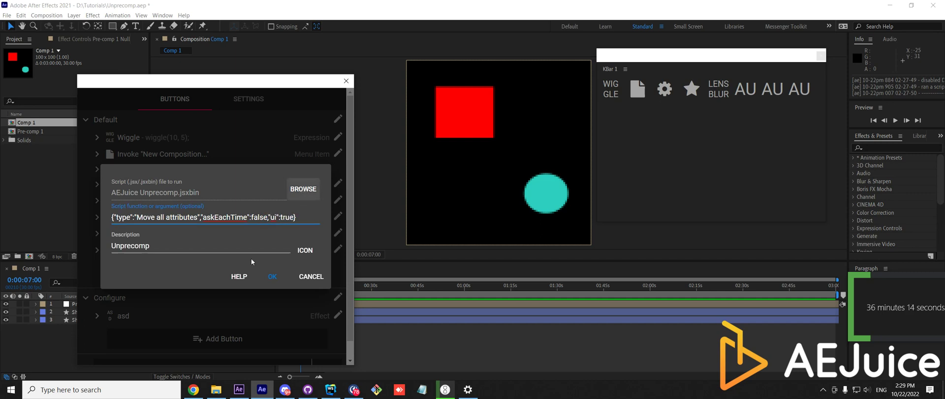
{"action": "left_click", "coordinate": [270, 276]}
{"action": "left_click", "coordinate": [346, 81]}
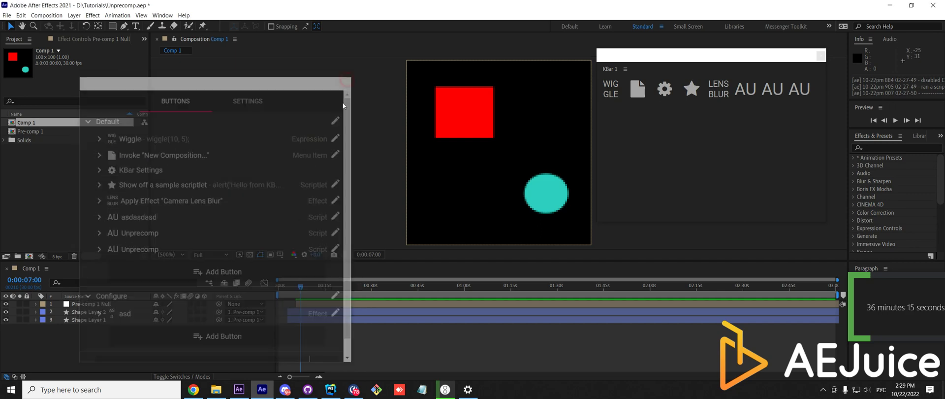
Step: Undo the unprecomp, test the Unprecomp button's dialog, close it, and return to Chrome
{"action": "key", "text": "ctrl+z"}
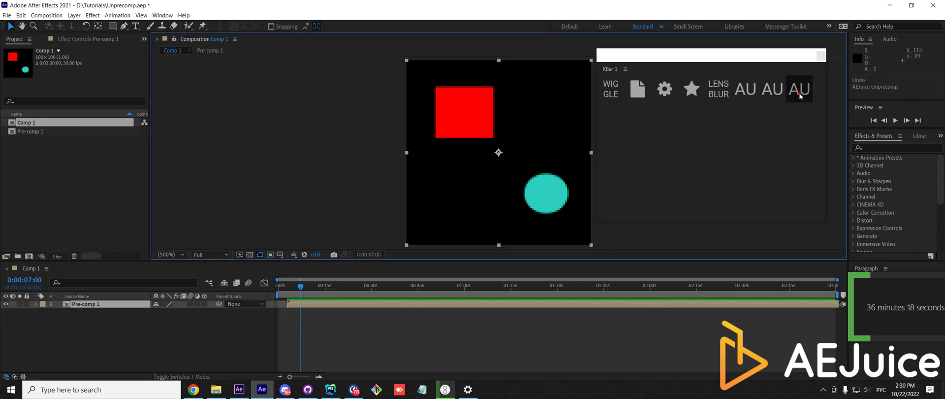
{"action": "left_click", "coordinate": [799, 89]}
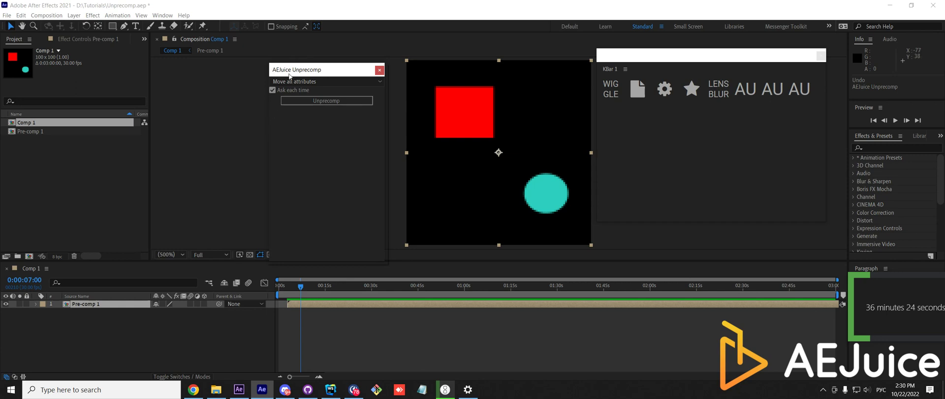
{"action": "left_click_drag", "start_coordinate": [290, 74], "coordinate": [297, 58]}
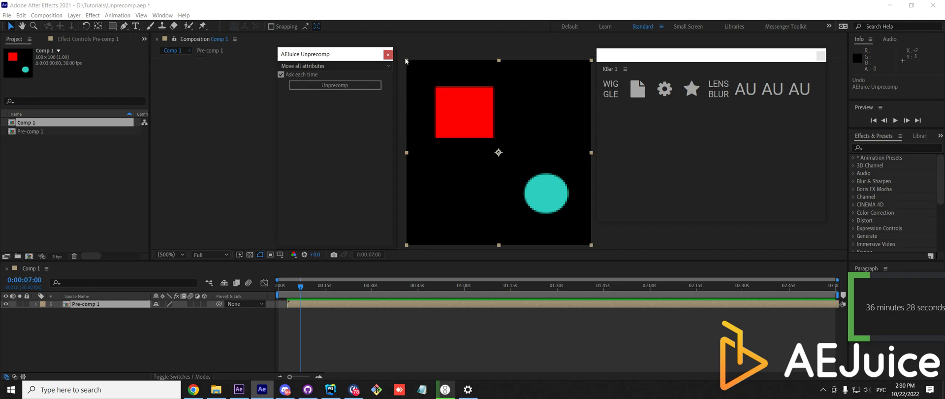
{"action": "left_click", "coordinate": [388, 55]}
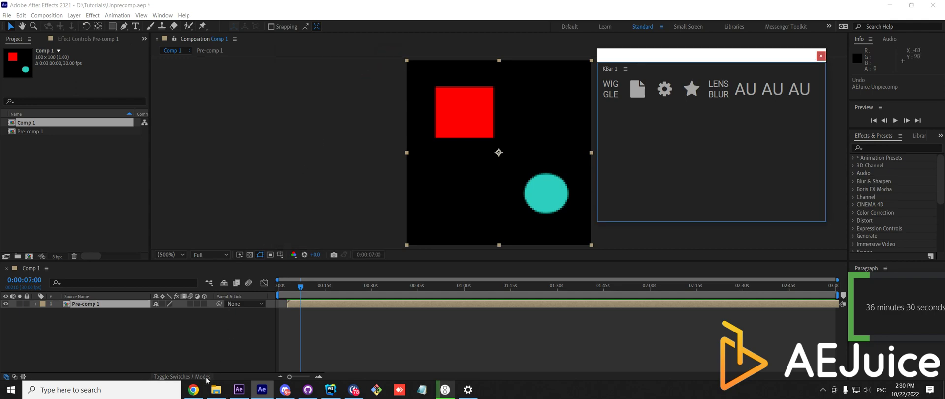
{"action": "left_click", "coordinate": [194, 390]}
{"action": "scroll", "coordinate": [204, 155], "scroll_direction": "up", "scroll_amount": 1}
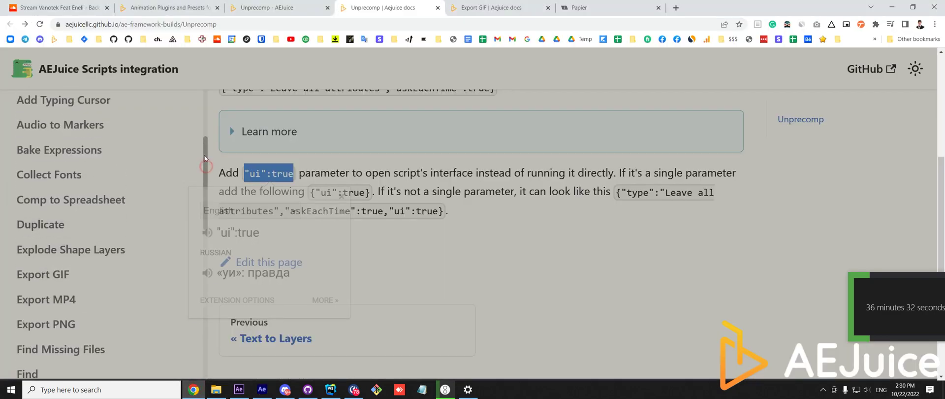
{"action": "scroll", "coordinate": [69, 207], "scroll_direction": "up", "scroll_amount": 3}
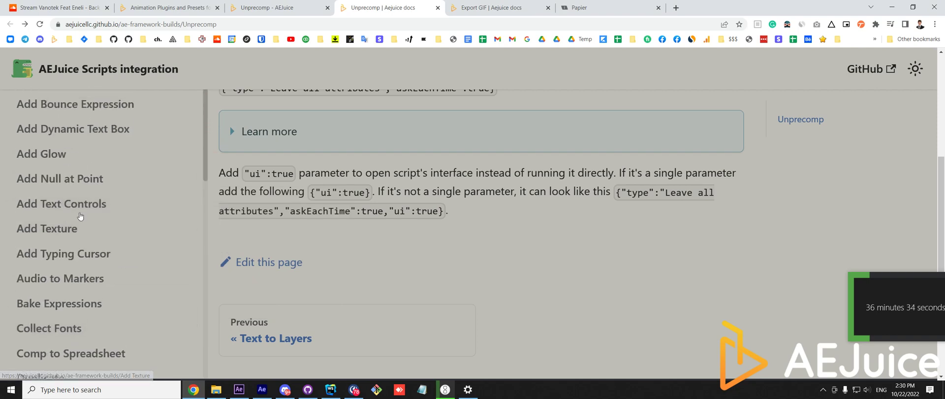
{"action": "scroll", "coordinate": [78, 197], "scroll_direction": "down", "scroll_amount": 3}
{"action": "scroll", "coordinate": [84, 175], "scroll_direction": "down", "scroll_amount": 5}
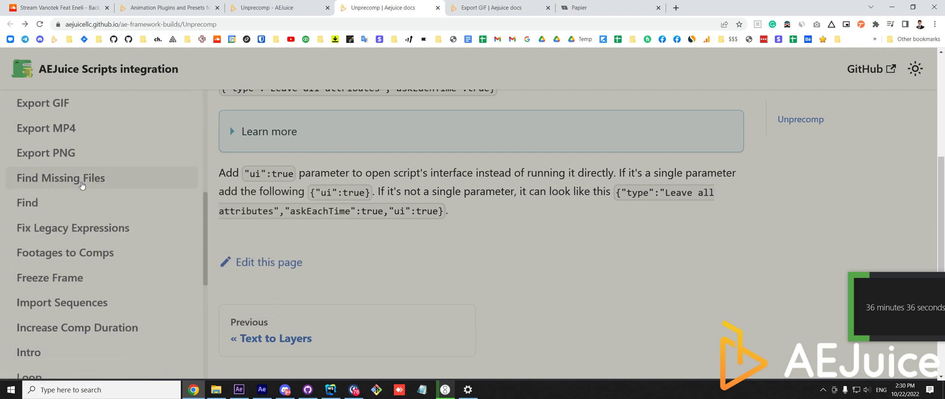
{"action": "scroll", "coordinate": [370, 208], "scroll_direction": "up", "scroll_amount": 3}
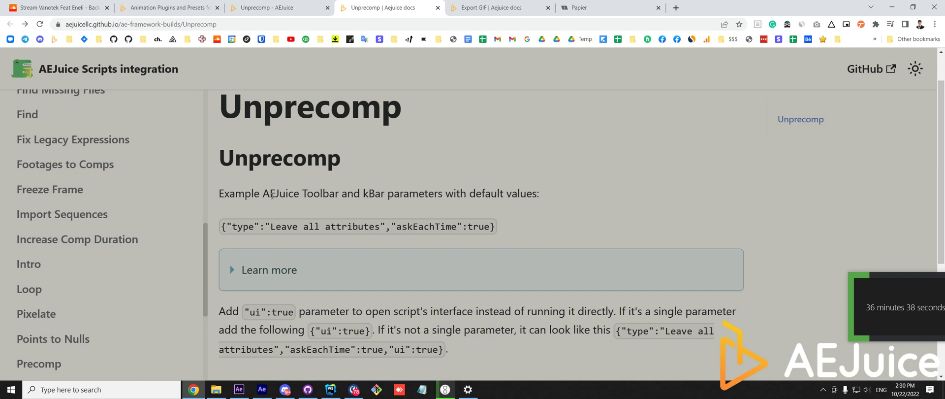
{"action": "left_click_drag", "start_coordinate": [262, 196], "coordinate": [339, 196]}
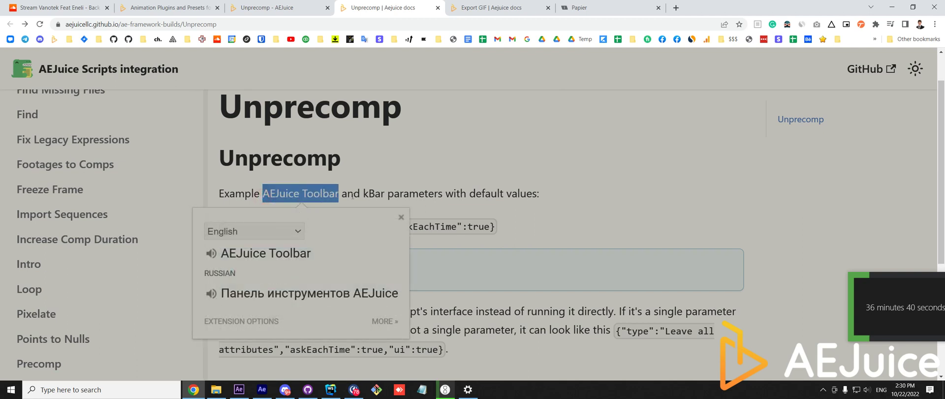
{"action": "left_click", "coordinate": [199, 190]}
{"action": "scroll", "coordinate": [94, 286], "scroll_direction": "down", "scroll_amount": 4}
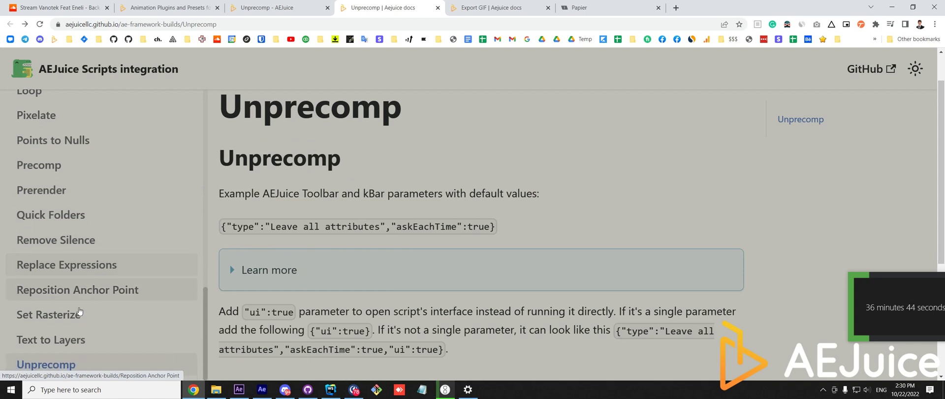
{"action": "scroll", "coordinate": [89, 264], "scroll_direction": "up", "scroll_amount": 3}
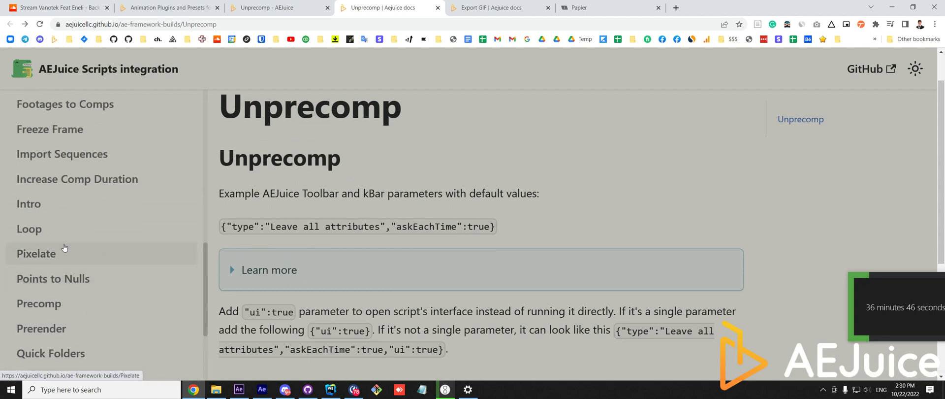
{"action": "scroll", "coordinate": [93, 236], "scroll_direction": "up", "scroll_amount": 4}
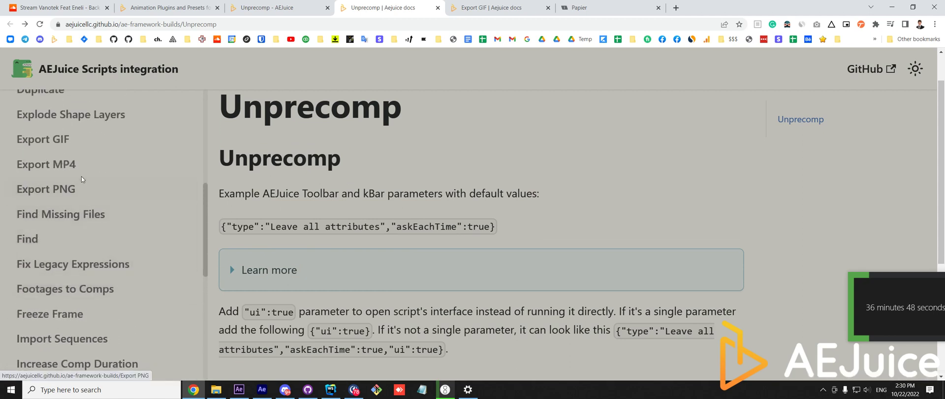
{"action": "scroll", "coordinate": [105, 185], "scroll_direction": "up", "scroll_amount": 1}
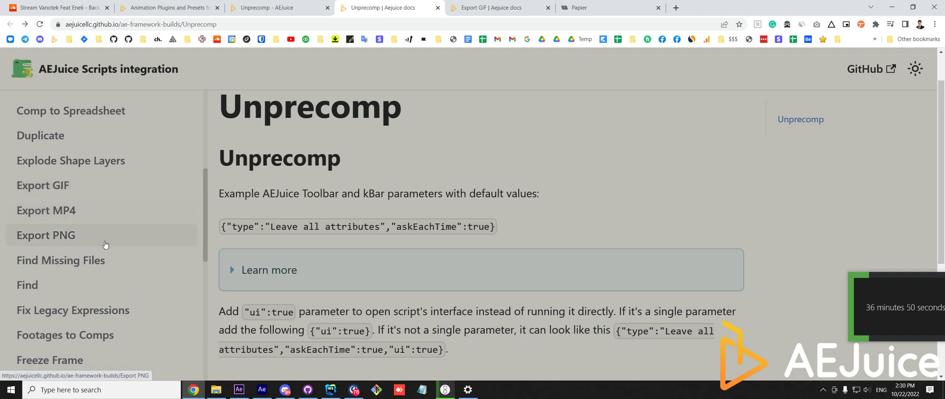
{"action": "scroll", "coordinate": [102, 231], "scroll_direction": "down", "scroll_amount": 1}
{"action": "scroll", "coordinate": [103, 228], "scroll_direction": "down", "scroll_amount": 1}
{"action": "scroll", "coordinate": [104, 227], "scroll_direction": "down", "scroll_amount": 2}
{"action": "scroll", "coordinate": [104, 226], "scroll_direction": "down", "scroll_amount": 2}
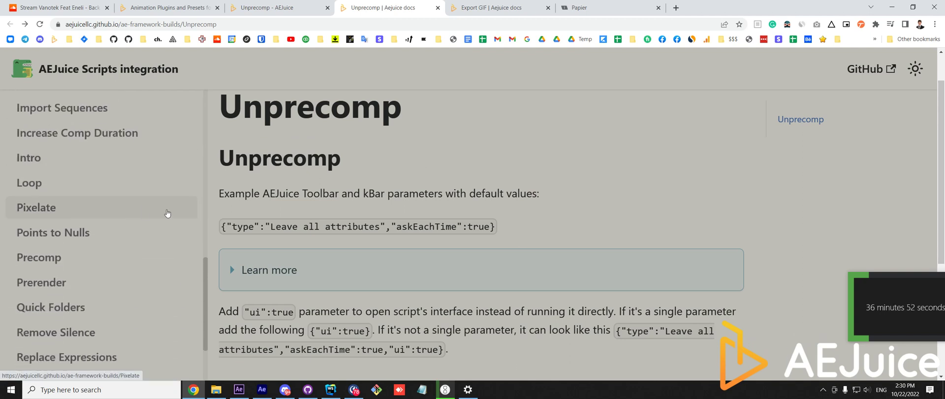